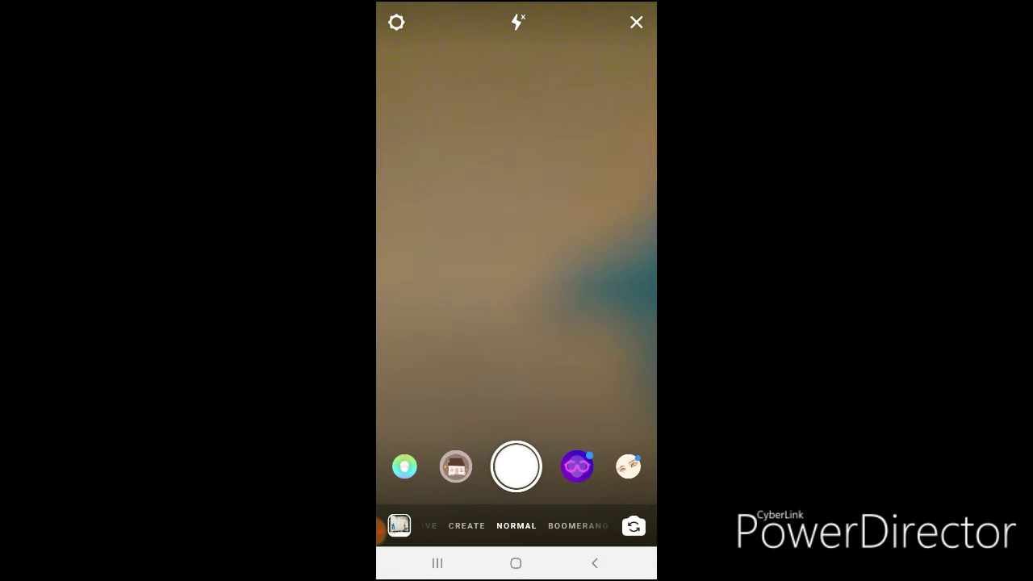
Capture a new story photo and flood its whole background with solid yellow using the draw tool.
click(516, 466)
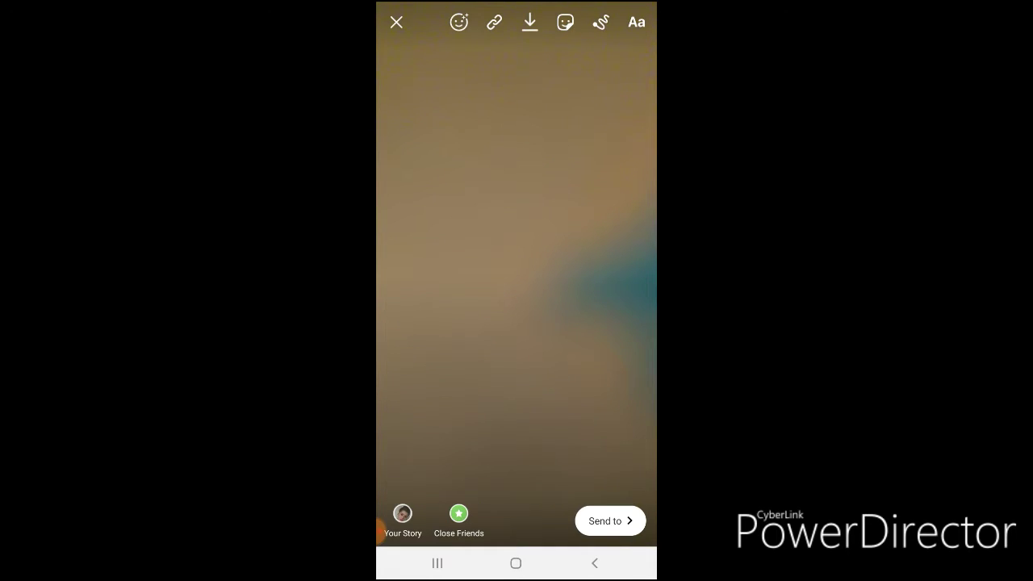
click(601, 22)
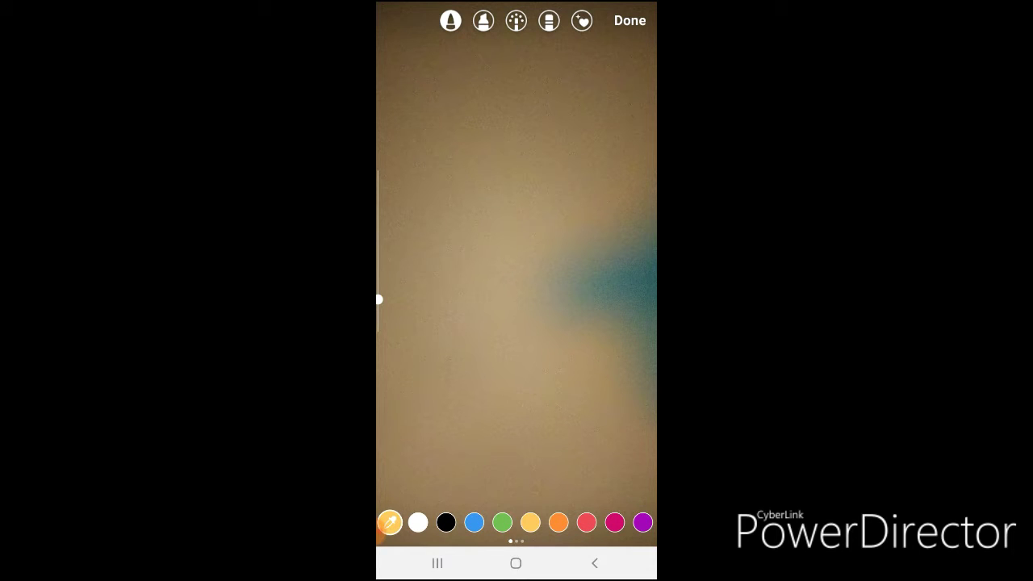
click(561, 377)
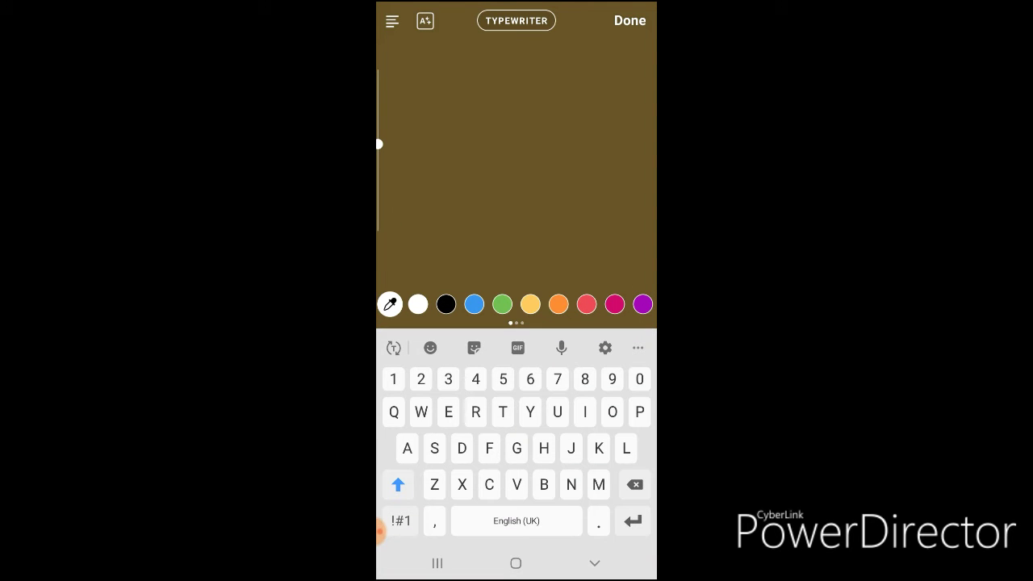
Type the caption 'Hello raimbow text' and select all of it.
text(@)
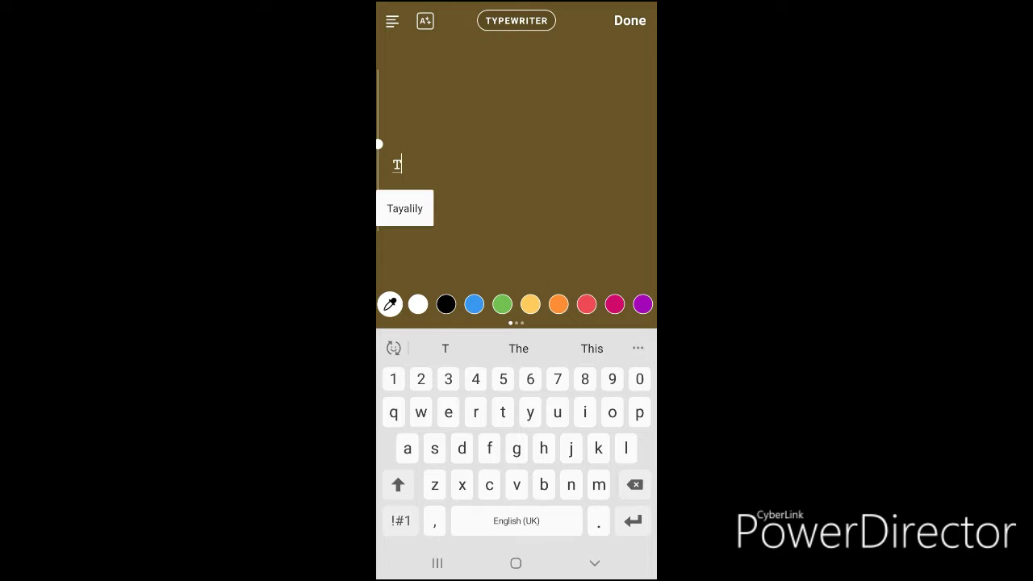
key(BackSpace)
text(Hello)
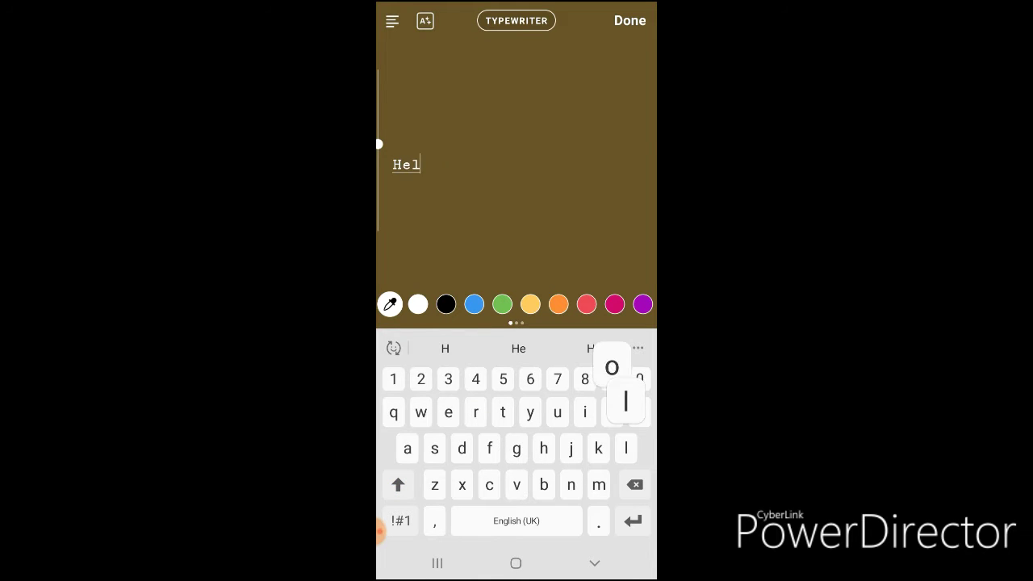
key(BackSpace)
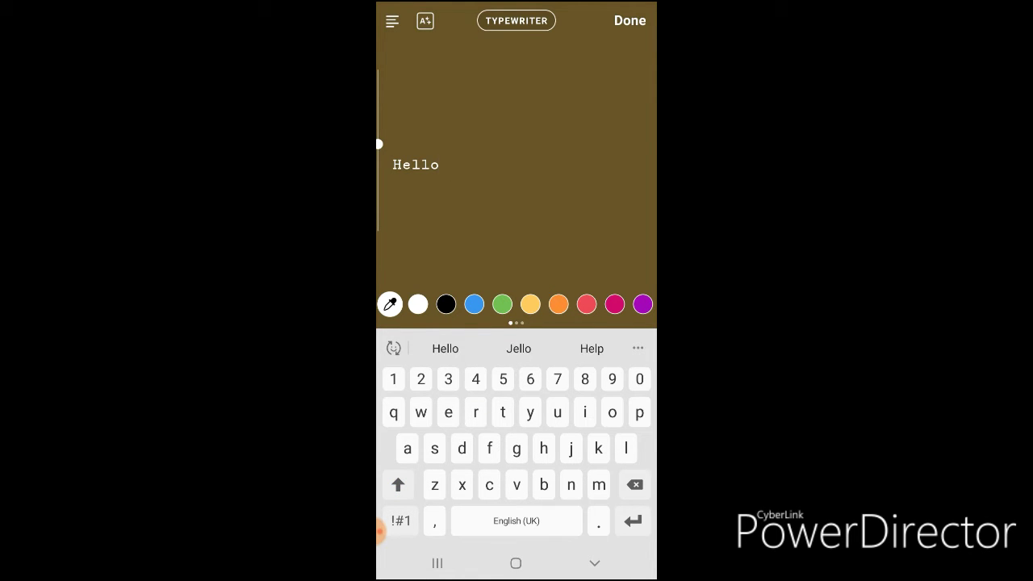
text(raimb)
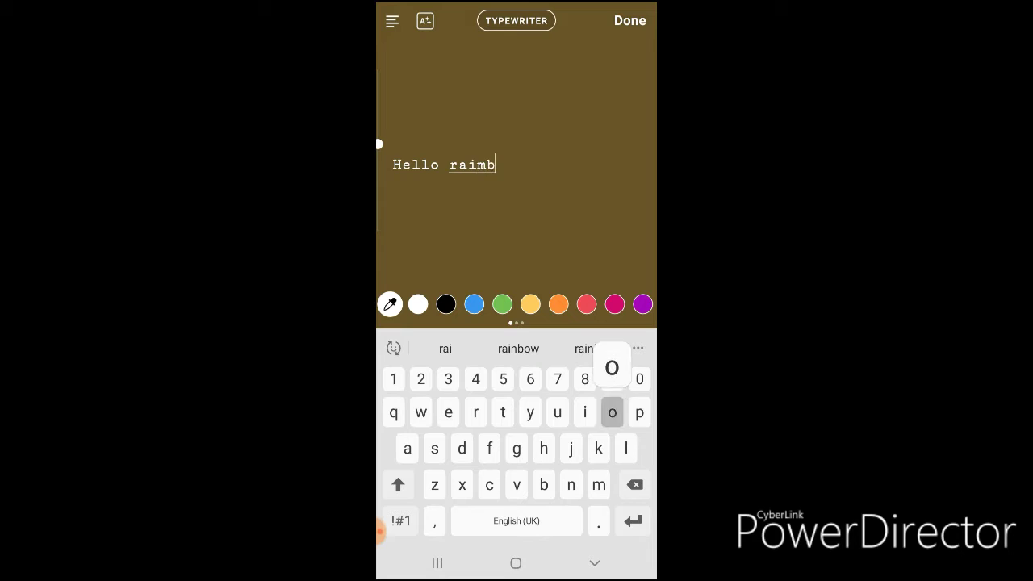
key(BackSpace)
key(BackSpace)
text(nbow text)
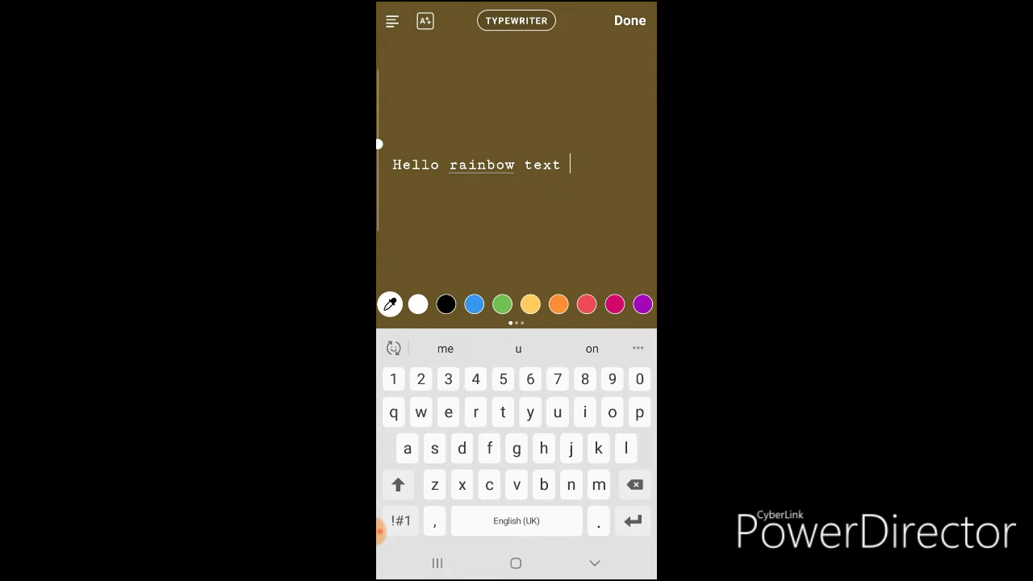
double_click(416, 164)
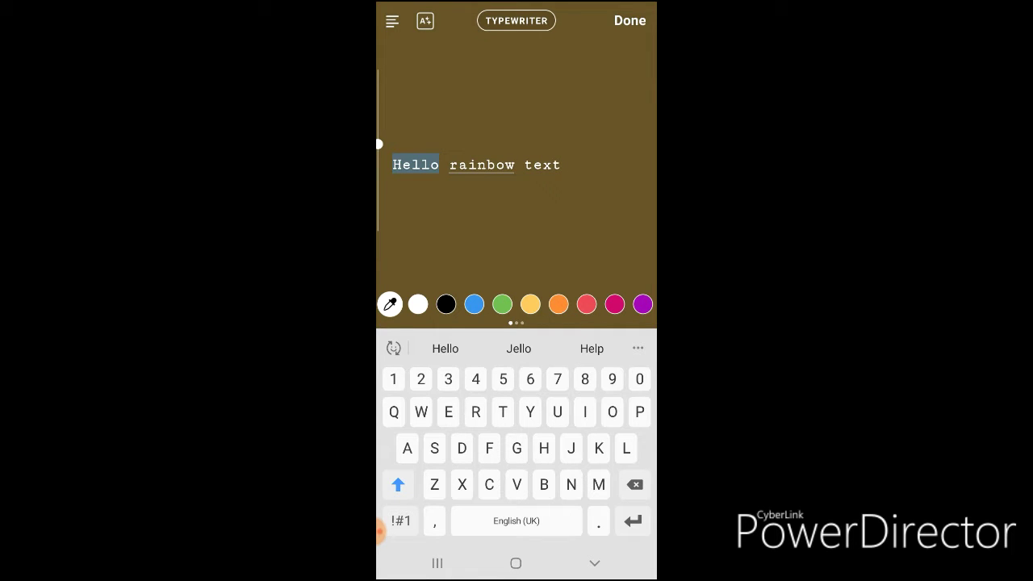
click(445, 181)
drag(446, 181, 569, 186)
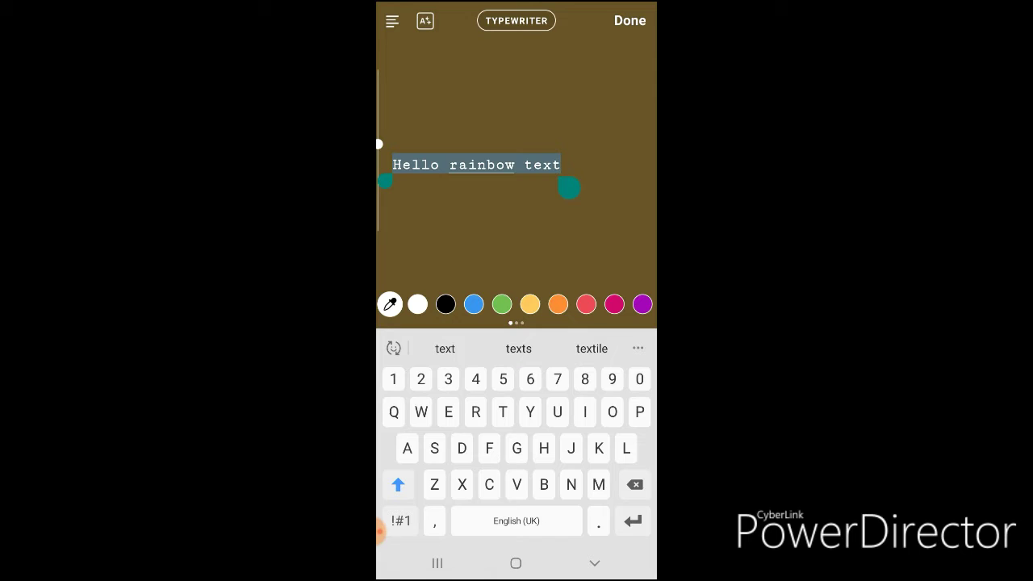
Recolour the caption letter by letter as a rainbow gradient, red through to a white H.
mouse_move(573, 304)
mouse_down()
mouse_move(643, 304)
mouse_move(618, 303)
mouse_up()
drag(569, 185, 563, 191)
drag(618, 303, 600, 304)
drag(563, 191, 554, 194)
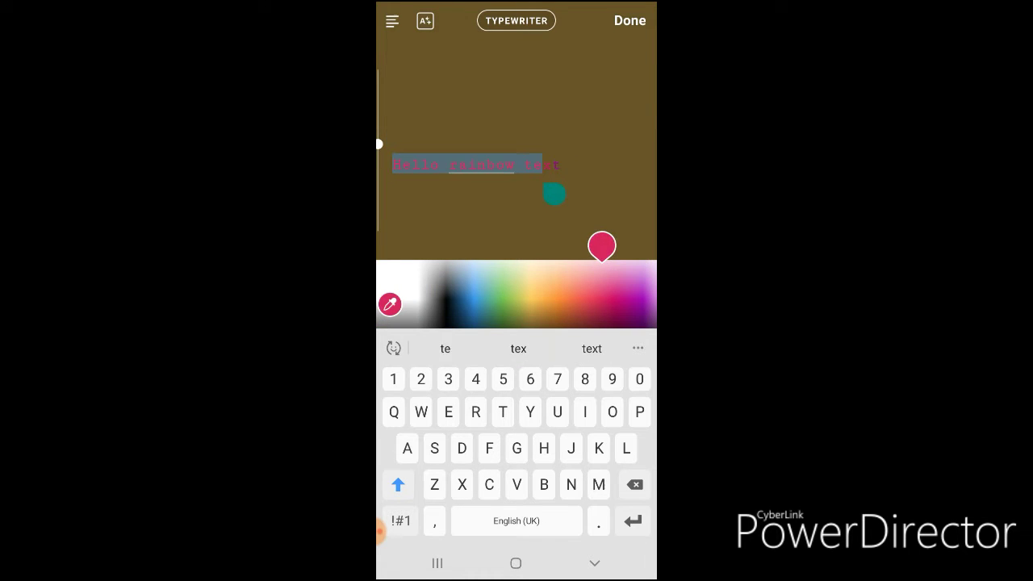
drag(599, 303, 577, 304)
drag(554, 194, 535, 195)
drag(578, 304, 537, 303)
drag(535, 196, 514, 198)
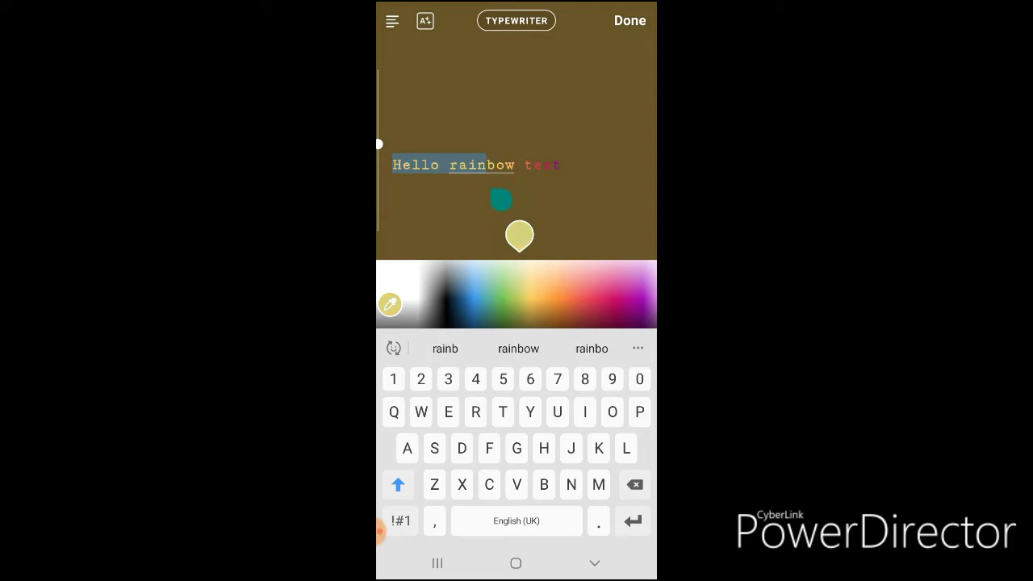
drag(537, 304, 503, 303)
drag(514, 198, 482, 200)
drag(502, 303, 476, 304)
drag(482, 200, 459, 198)
drag(476, 303, 455, 304)
drag(460, 198, 435, 201)
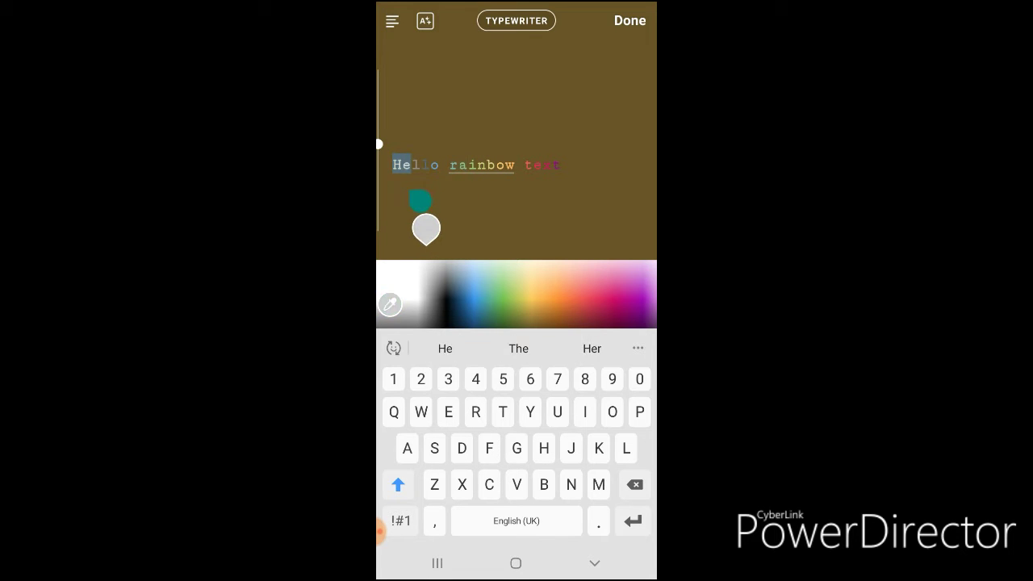
drag(454, 304, 412, 304)
mouse_move(436, 201)
mouse_down()
mouse_move(407, 200)
mouse_move(408, 181)
mouse_up()
click(630, 20)
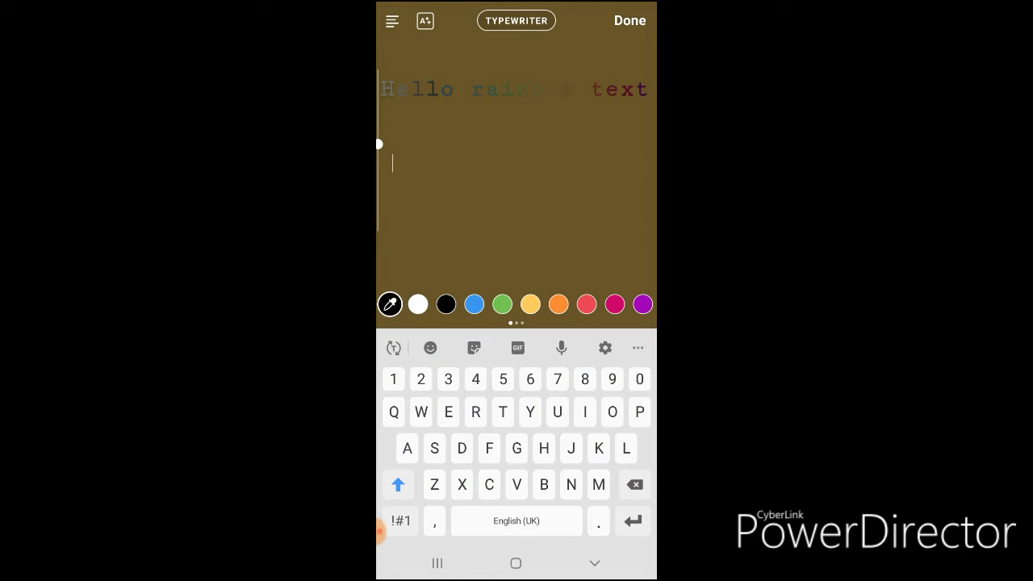
Add a large bold black 'Hello' caption near the top of the story.
text(Hellow)
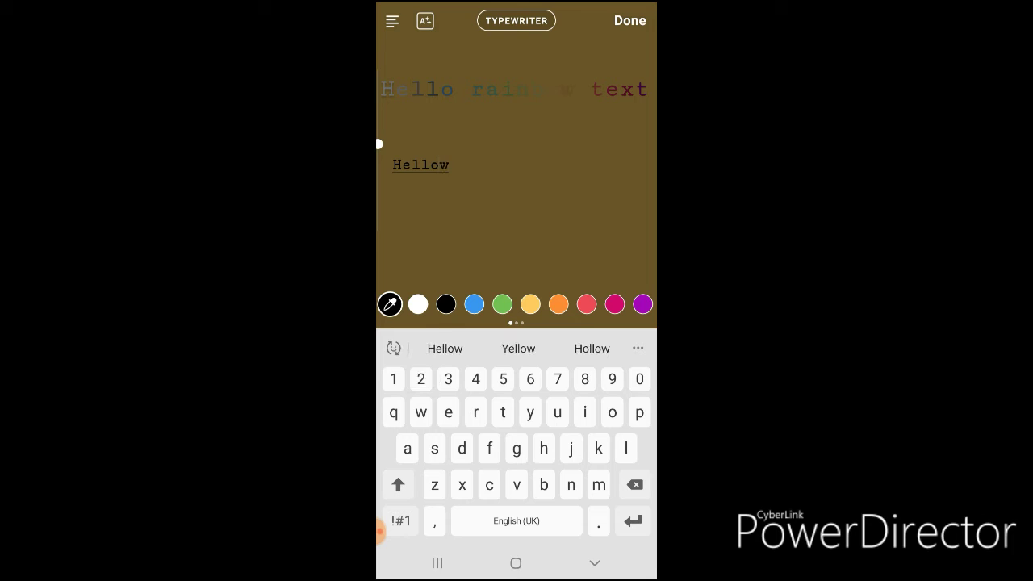
click(516, 20)
key(BackSpace)
click(517, 20)
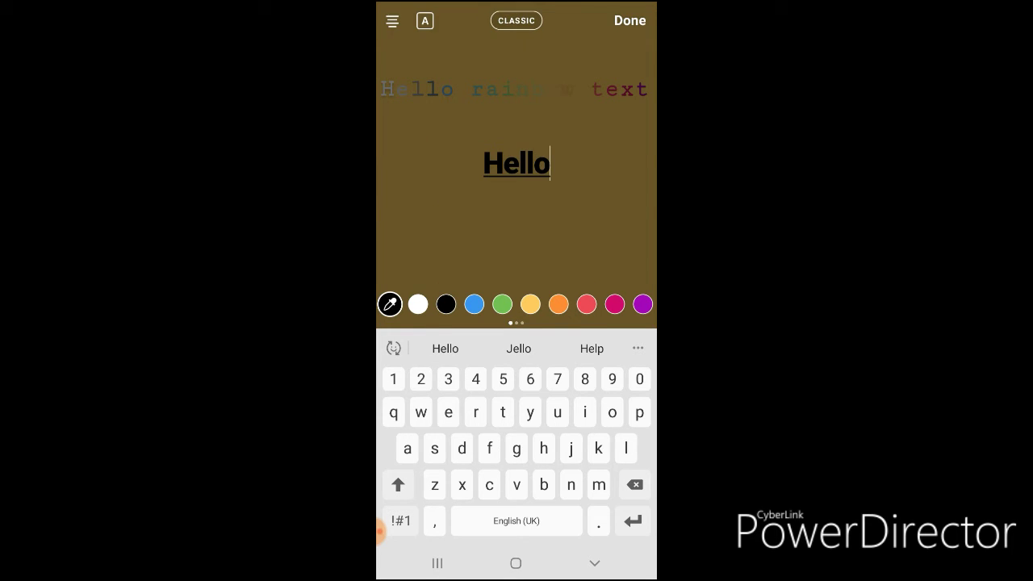
click(630, 20)
drag(517, 163, 512, 176)
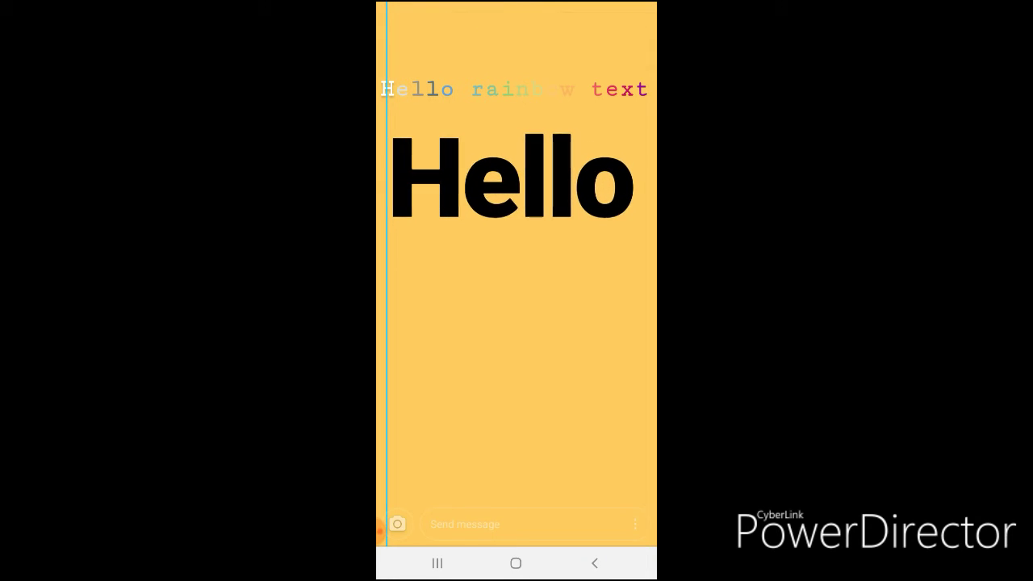
Add a blue 'Hello' and lay it over the black one as an offset shadow.
click(637, 22)
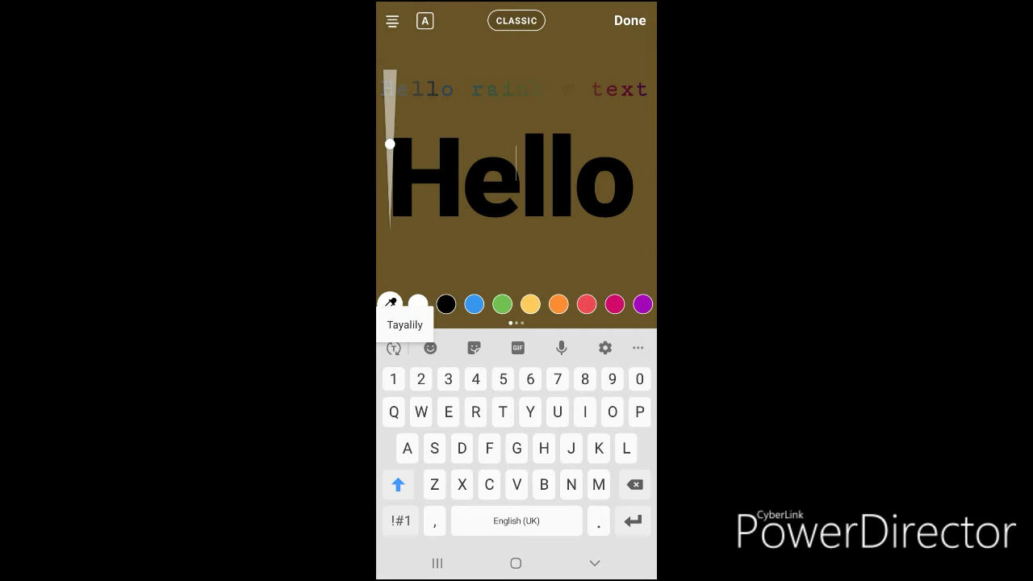
text(Hello)
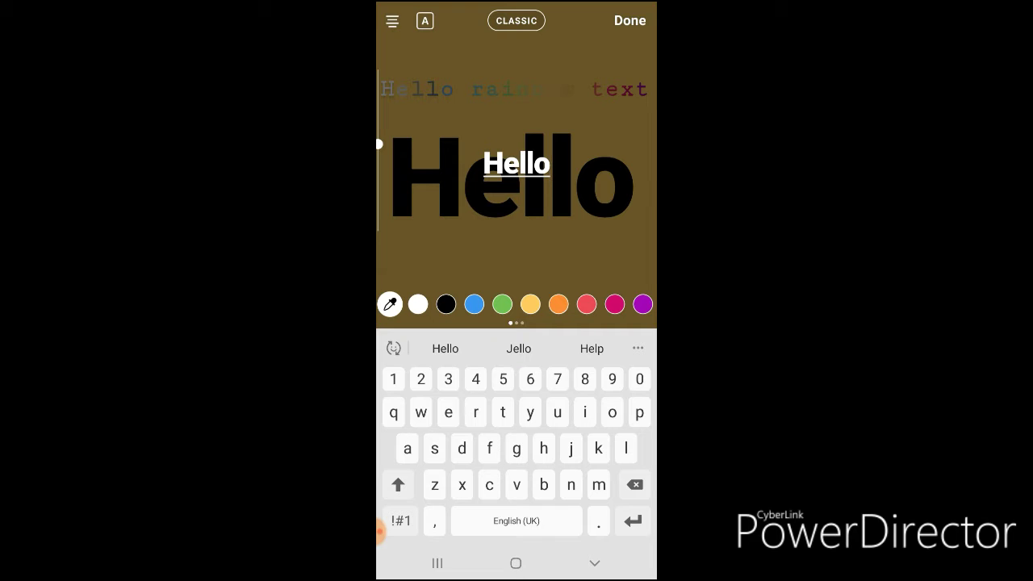
click(473, 303)
click(629, 21)
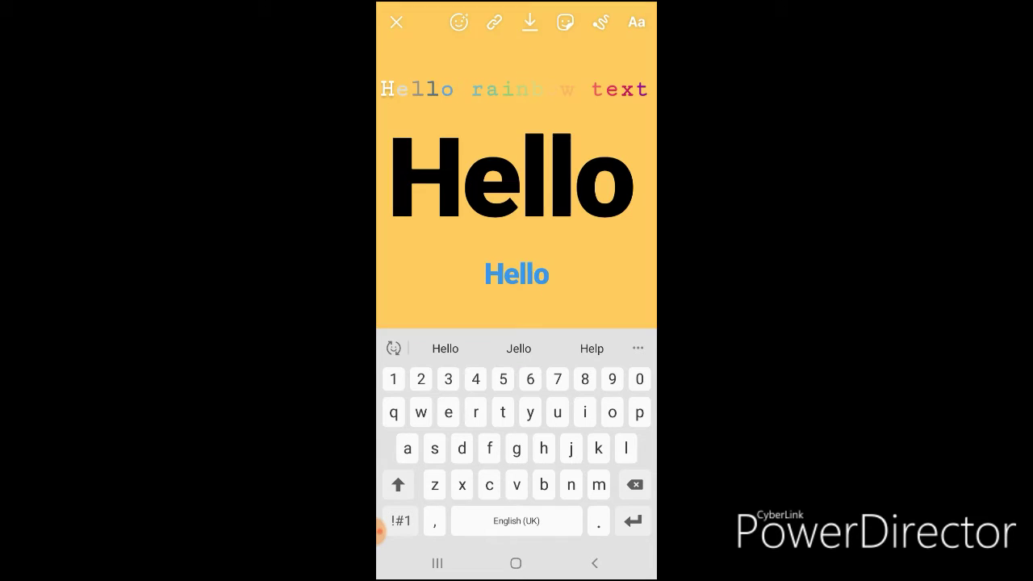
mouse_move(516, 275)
mouse_down()
mouse_move(508, 181)
mouse_move(516, 176)
mouse_up()
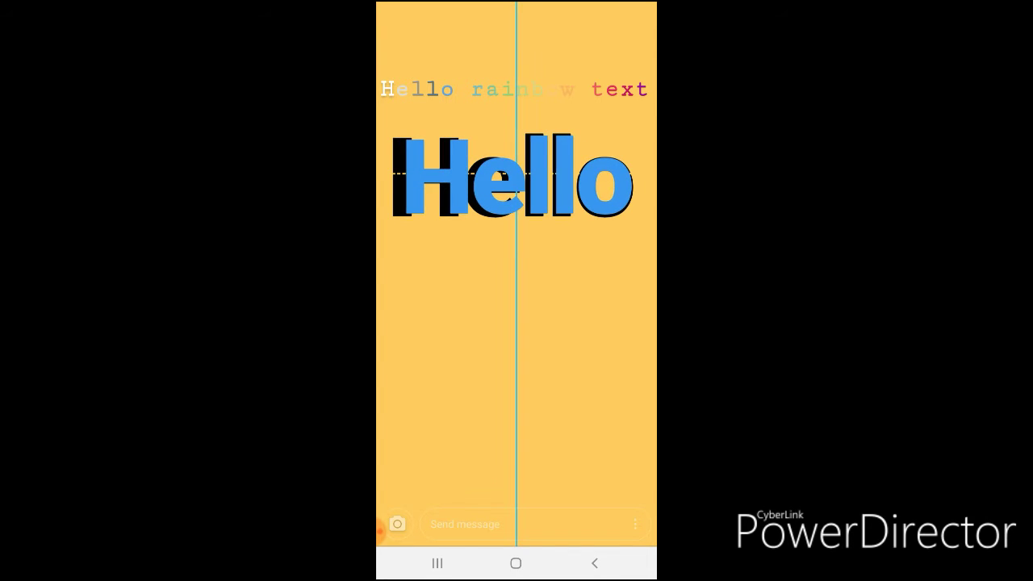
drag(518, 175, 518, 176)
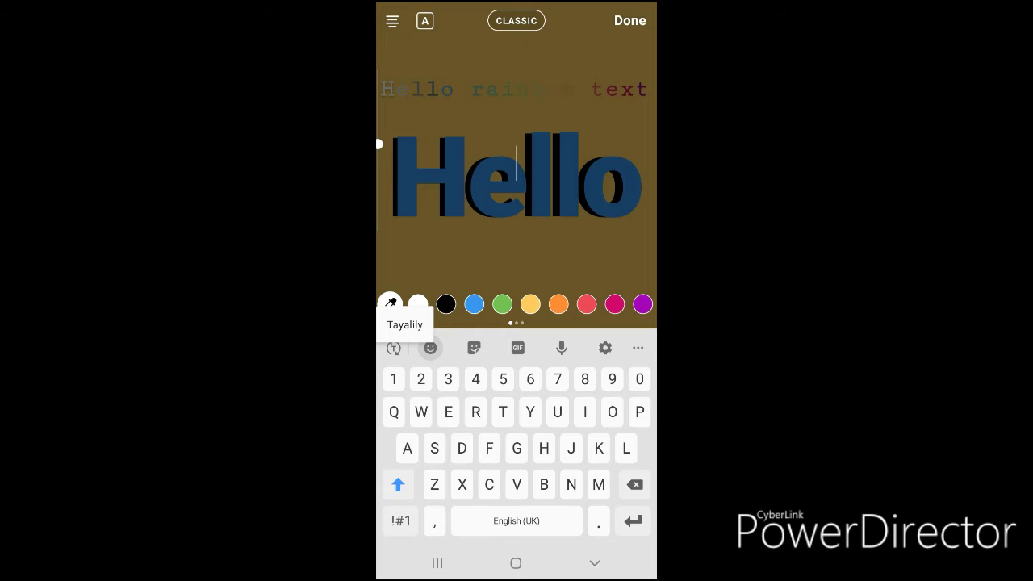
Add a neon-style 😂 emoji and enlarge it below the Hello text.
click(430, 348)
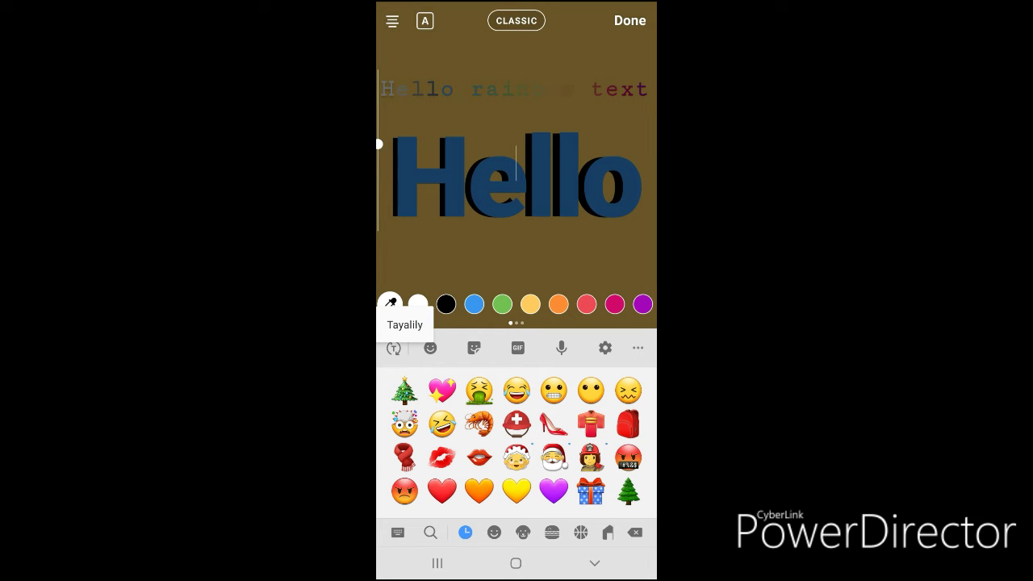
click(517, 390)
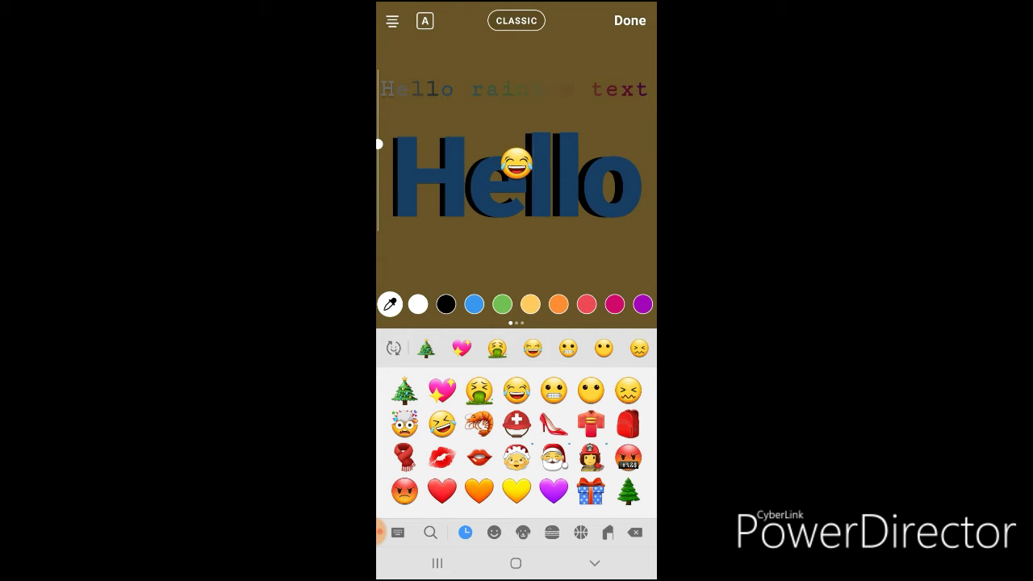
click(517, 20)
click(517, 20)
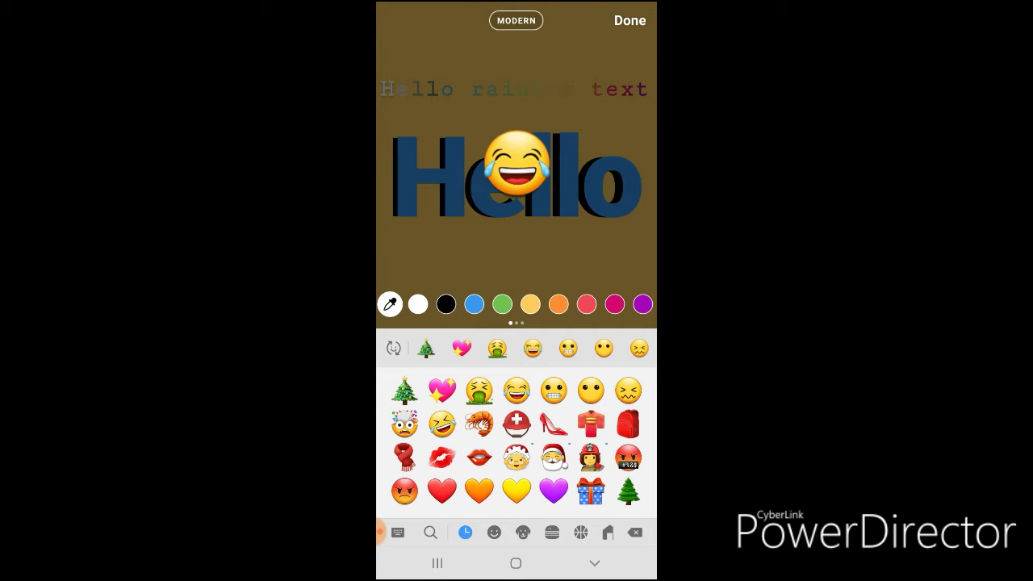
click(517, 20)
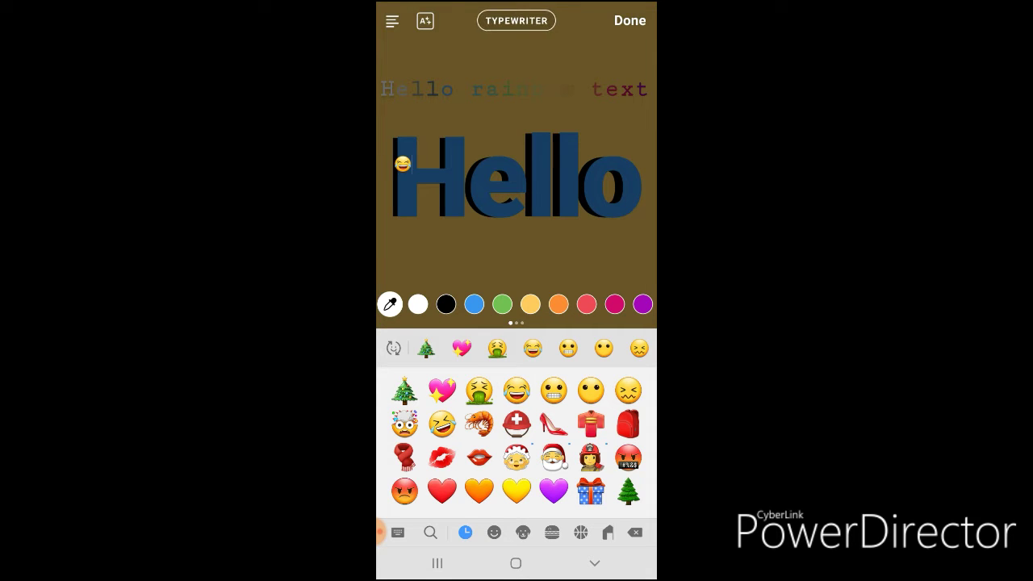
click(517, 20)
click(516, 20)
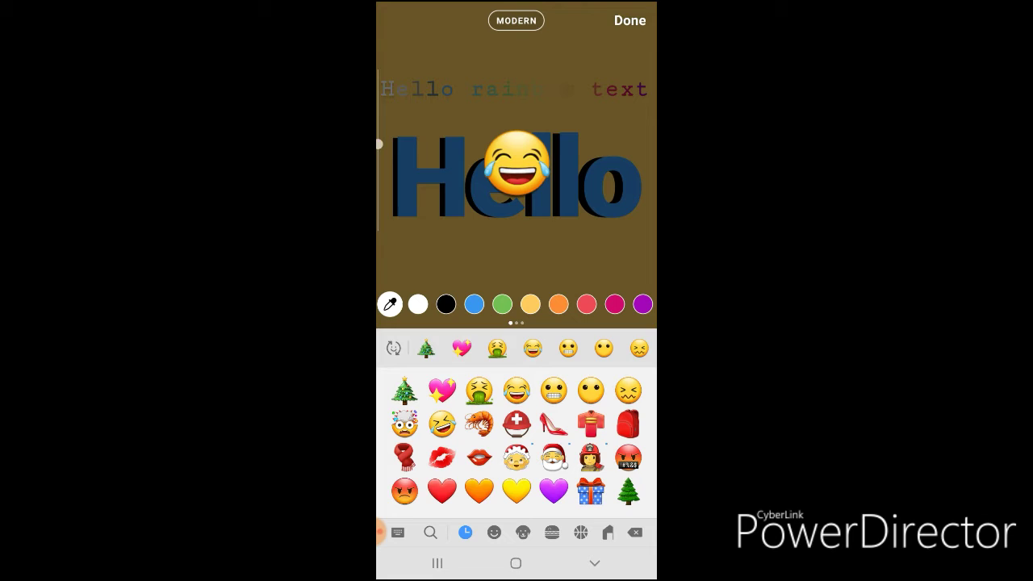
click(516, 21)
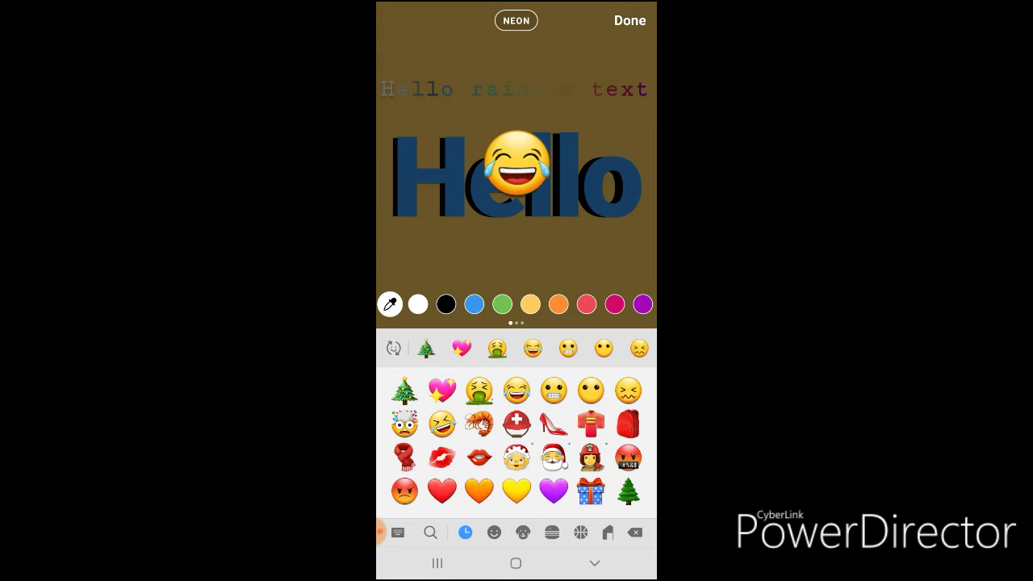
click(388, 532)
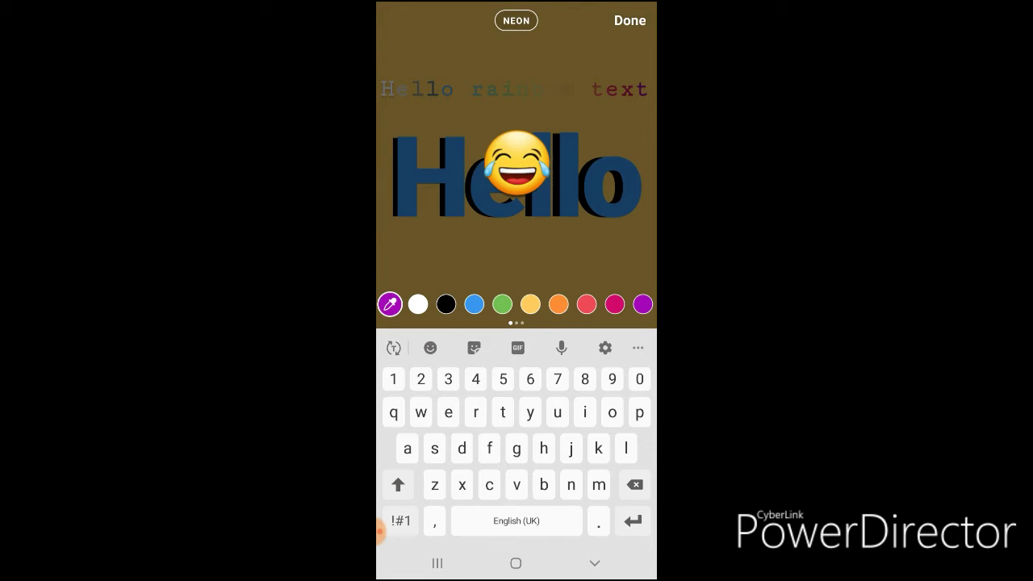
click(629, 20)
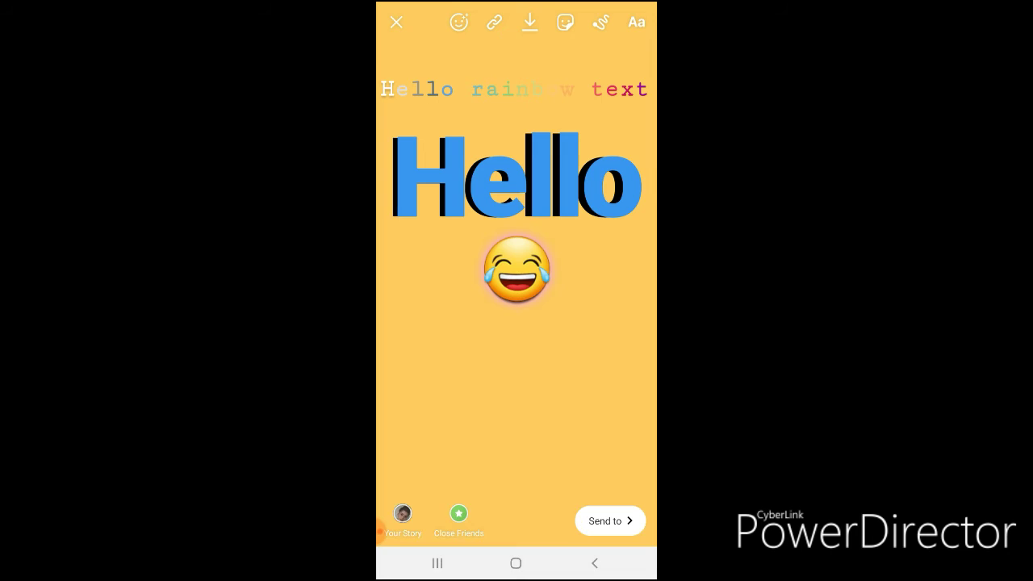
drag(516, 269, 481, 301)
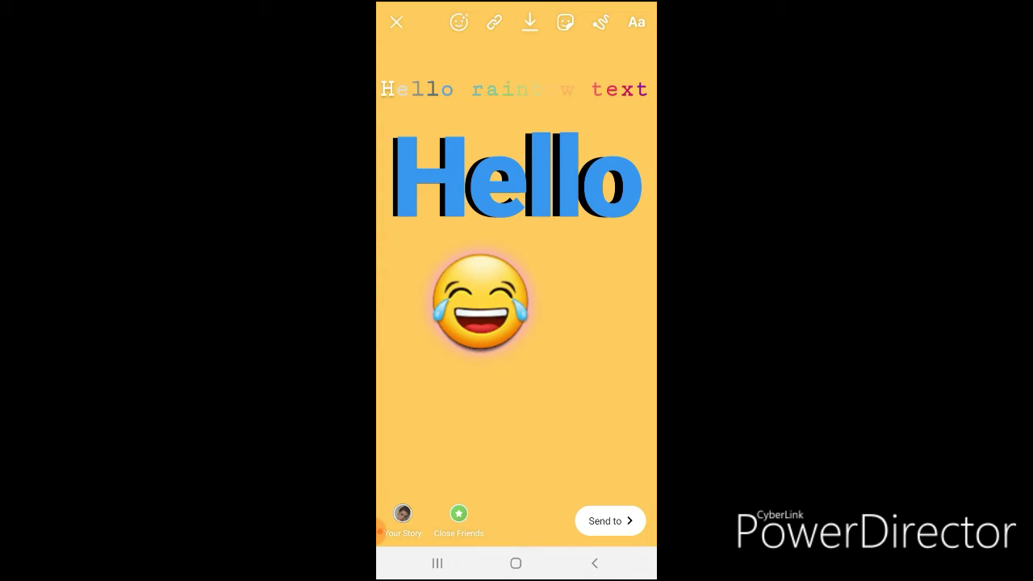
Add another emoji to the Hello text and change its text style.
click(517, 173)
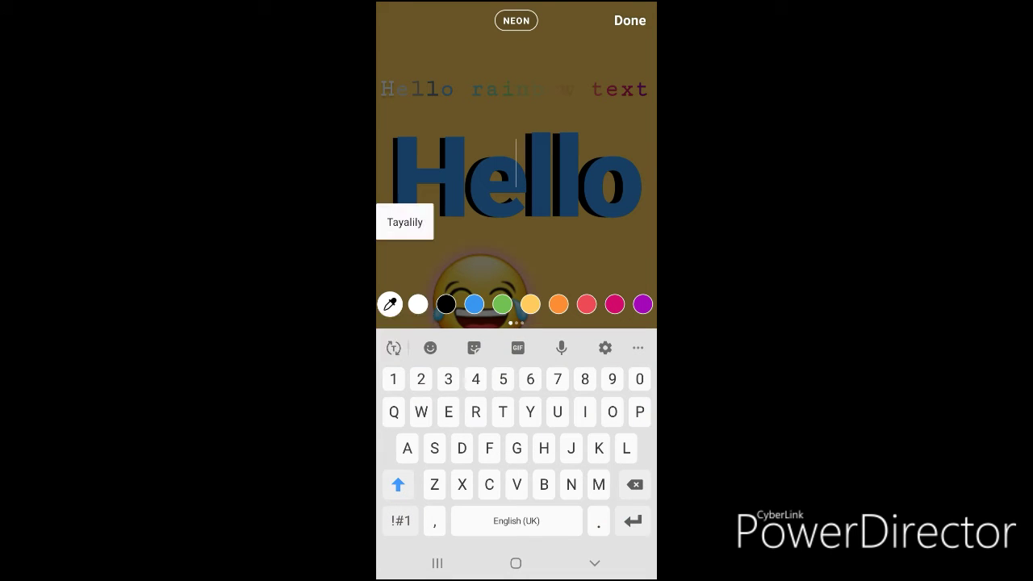
click(430, 347)
click(404, 390)
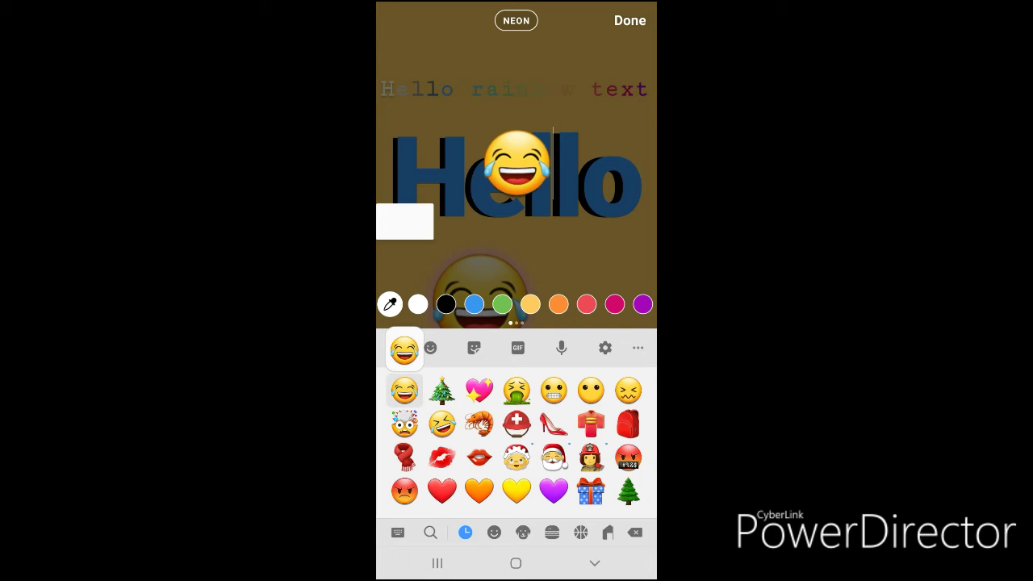
click(517, 20)
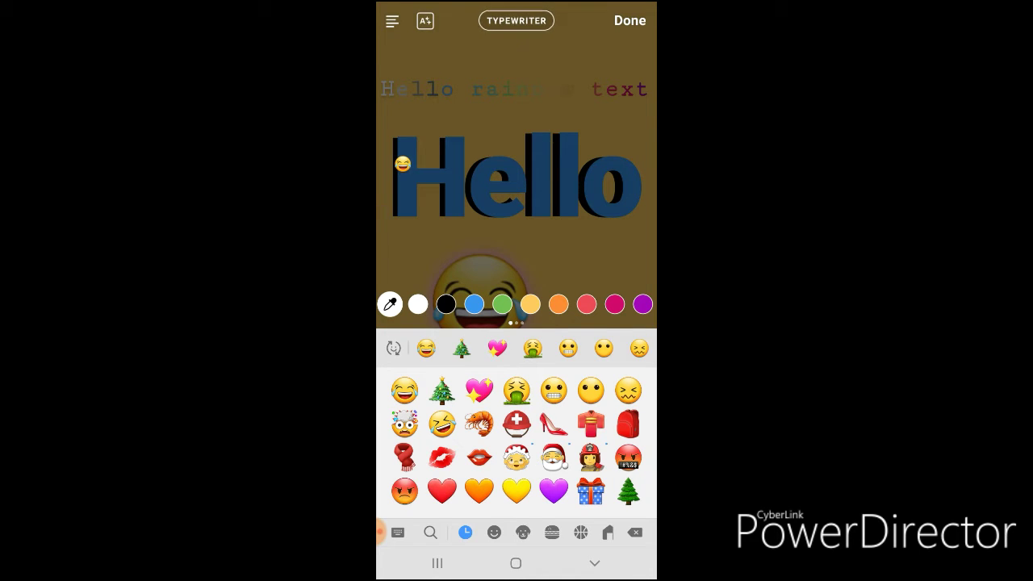
click(517, 20)
click(630, 20)
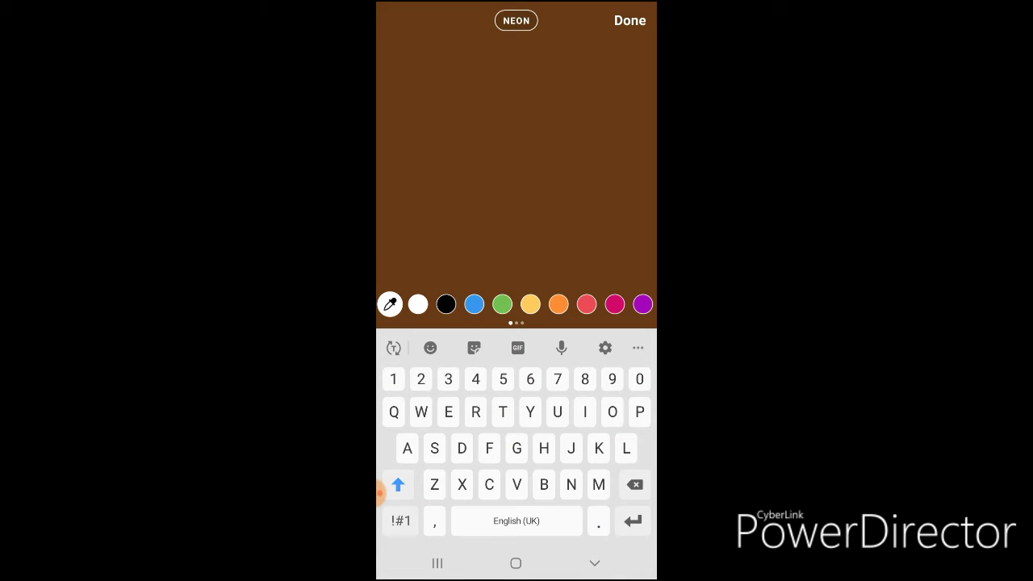
Paste the selfie and the group photo from the clipboard onto the story.
click(517, 196)
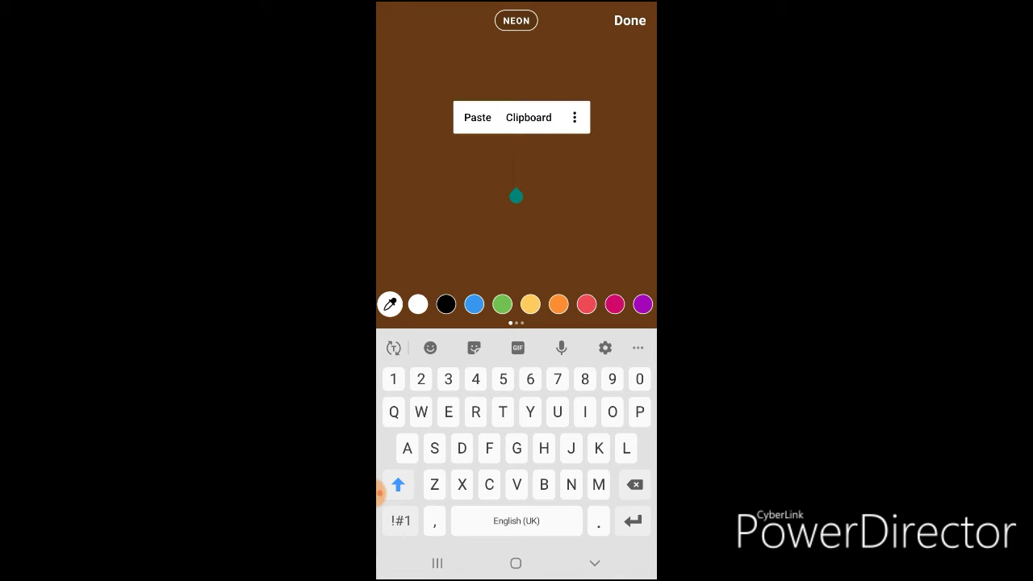
click(529, 117)
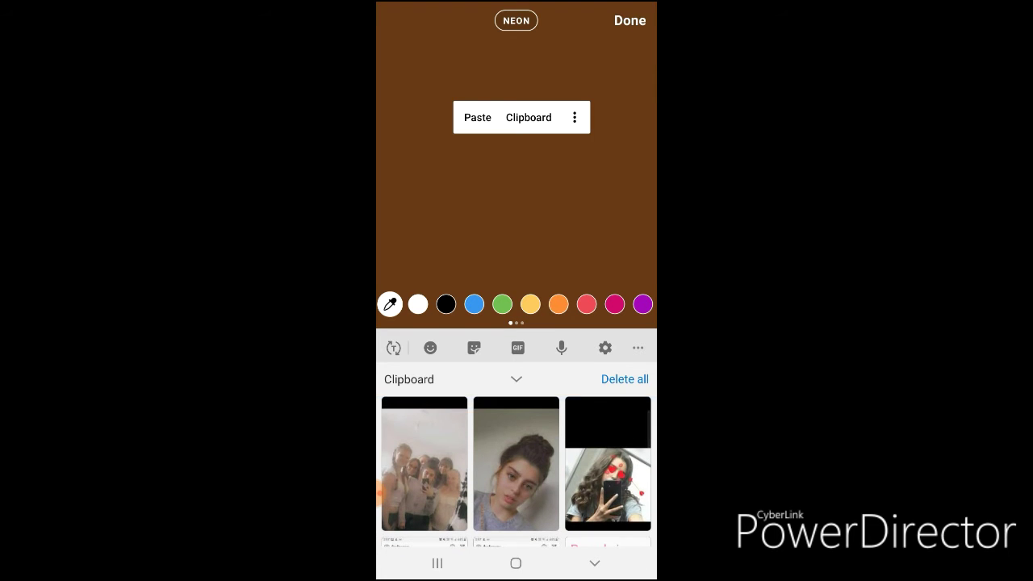
click(608, 442)
click(610, 520)
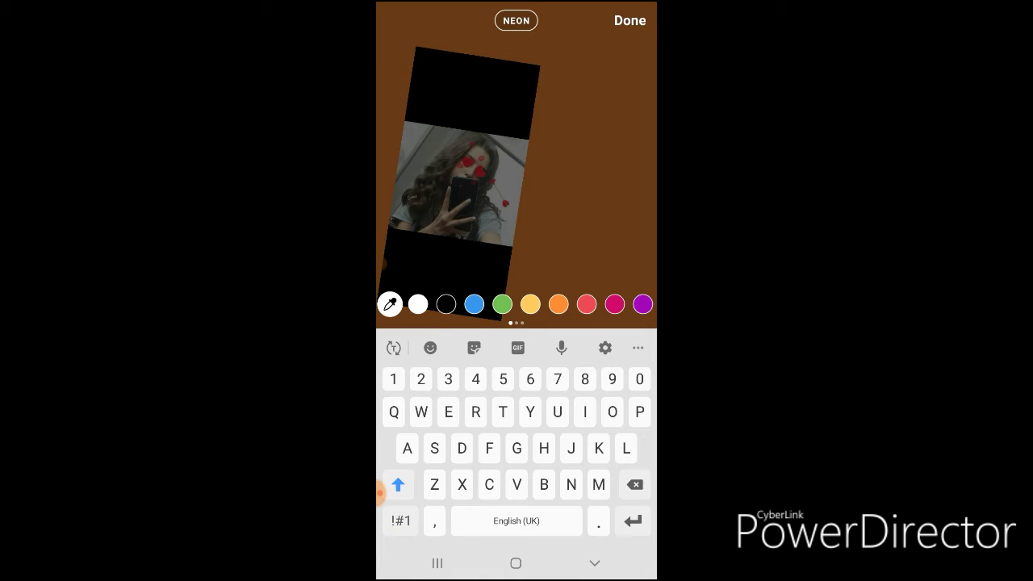
click(516, 161)
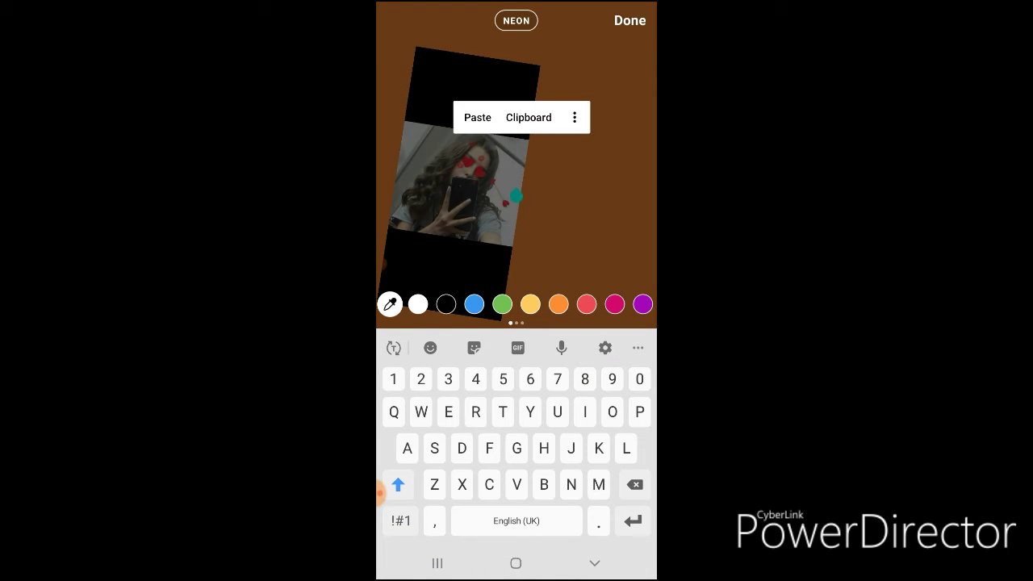
click(476, 116)
click(629, 20)
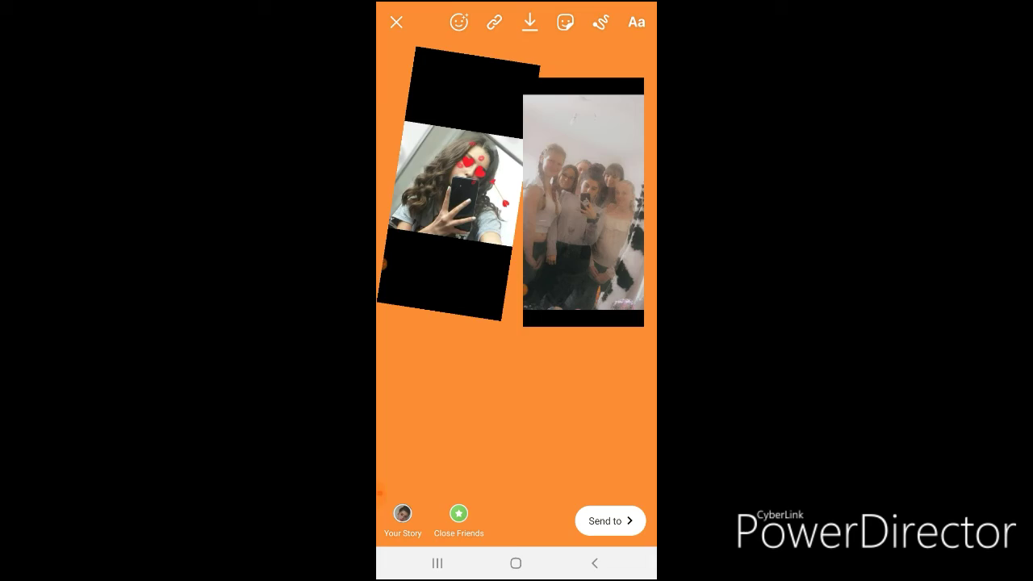
Paste another clipboard photo, move it to the lower half and tilt it.
click(637, 22)
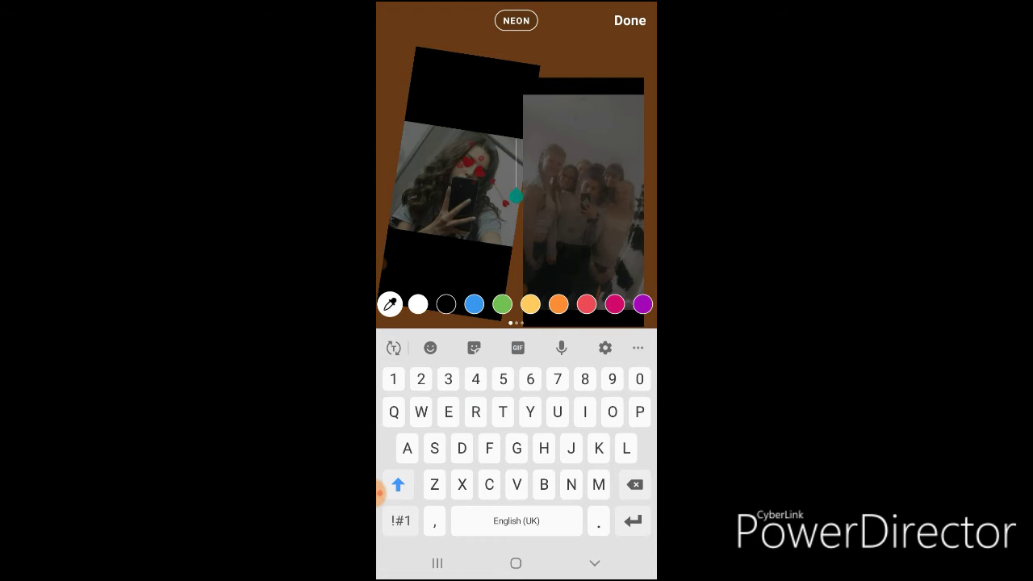
click(516, 161)
click(529, 117)
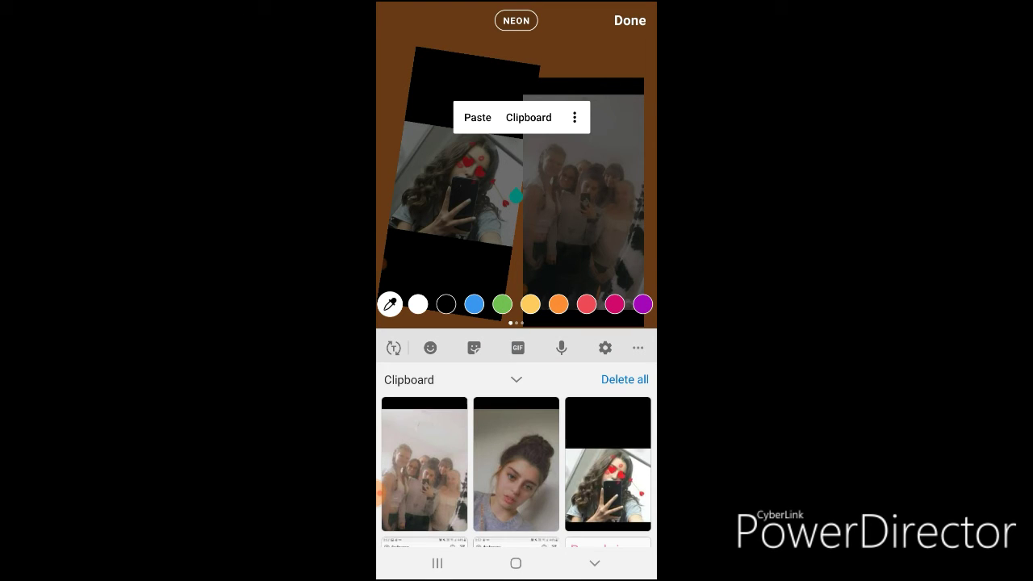
click(516, 464)
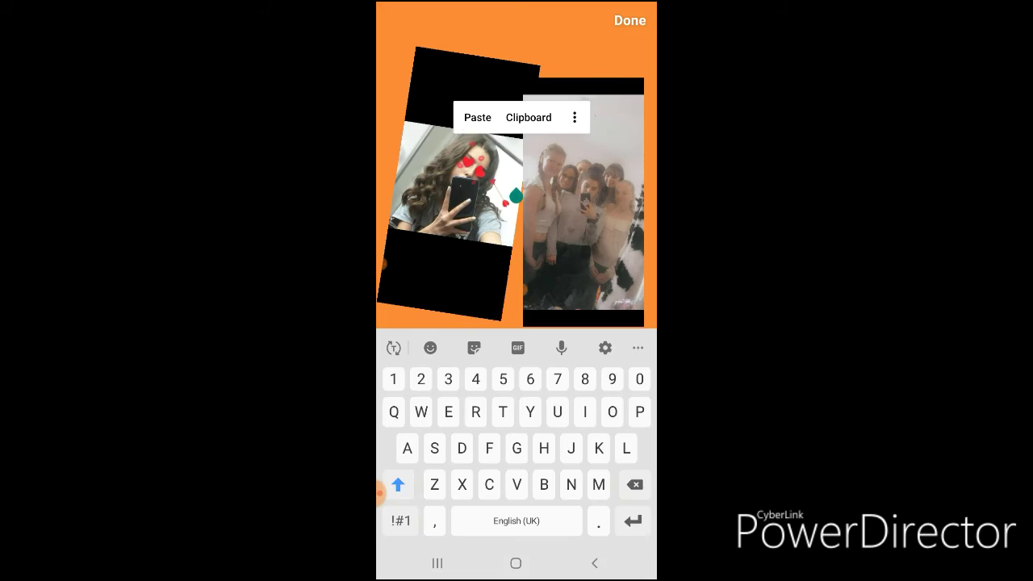
drag(565, 359, 545, 465)
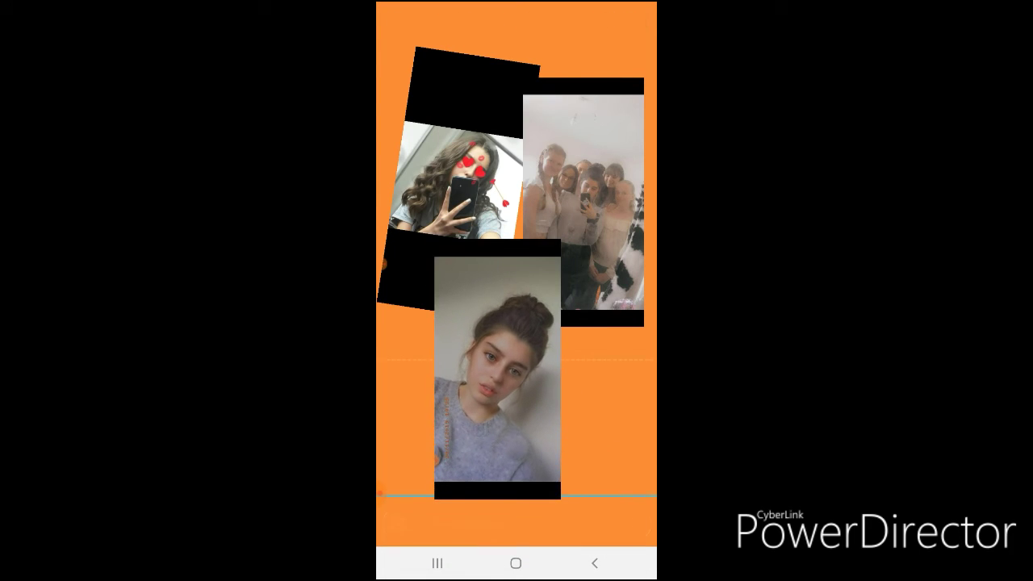
drag(545, 465, 581, 452)
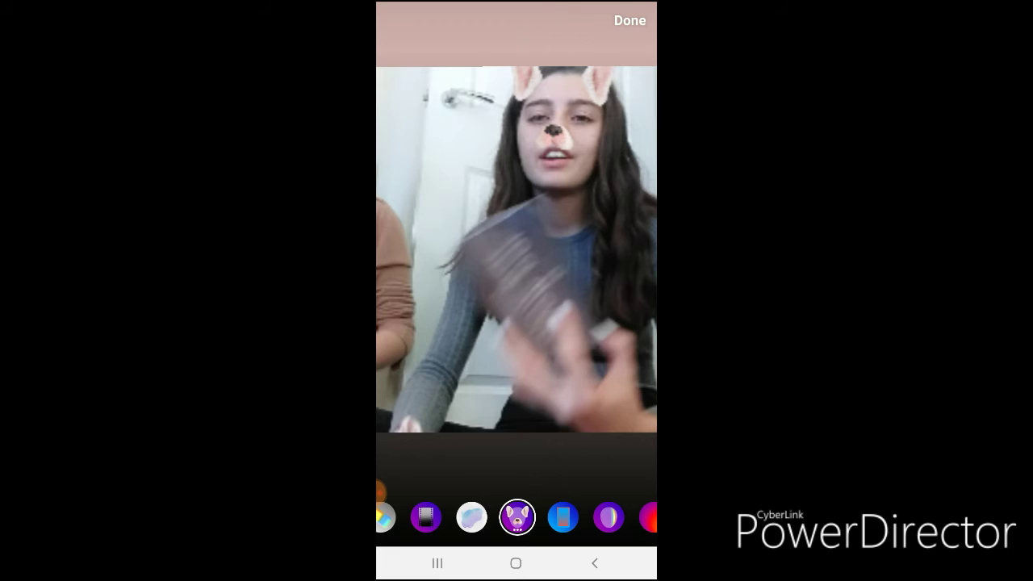
Confirm the puppy face filter on the four-clip video story.
click(629, 20)
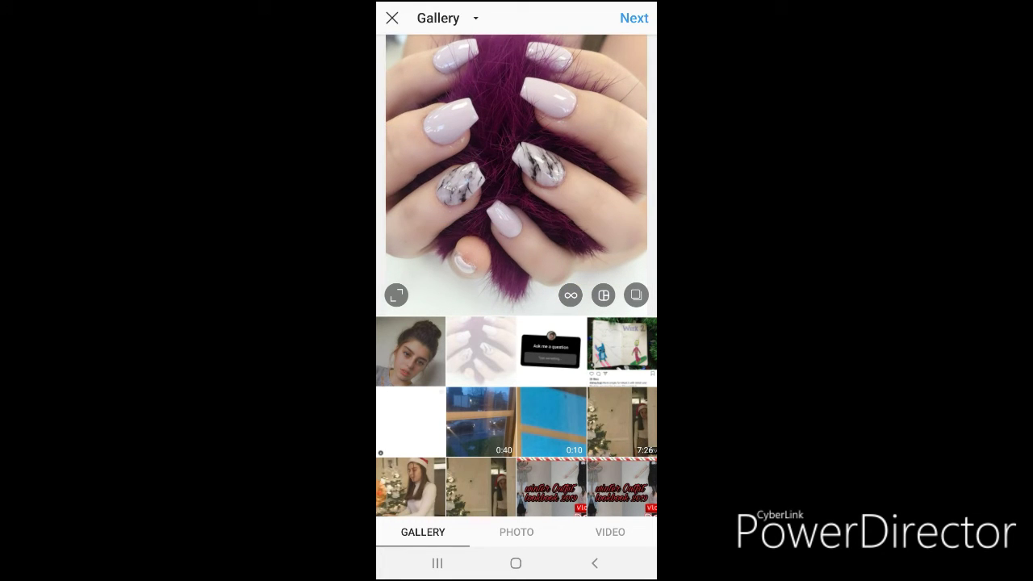
Move on to filters for the nails photo and apply the Moon filter.
click(633, 18)
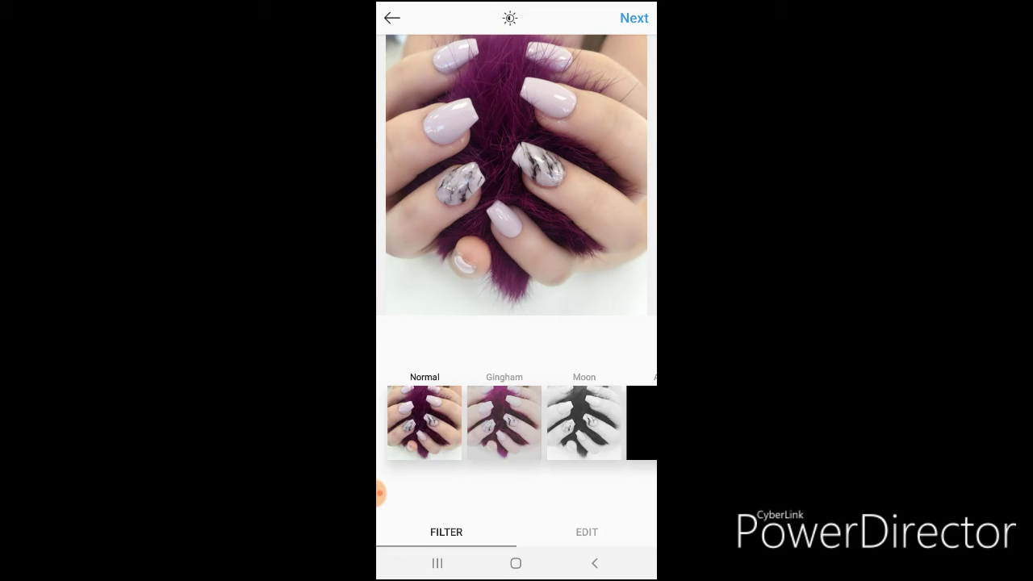
click(587, 532)
click(446, 532)
click(584, 422)
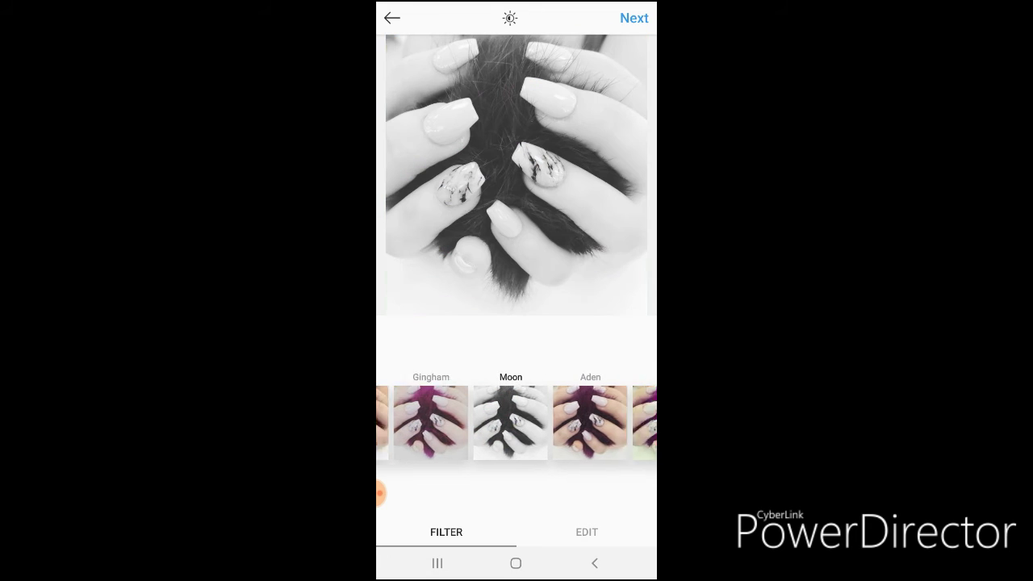
drag(613, 422, 436, 423)
Enable the hidden Skyline filter in filter management, then pick up Stinson to hide it.
click(608, 422)
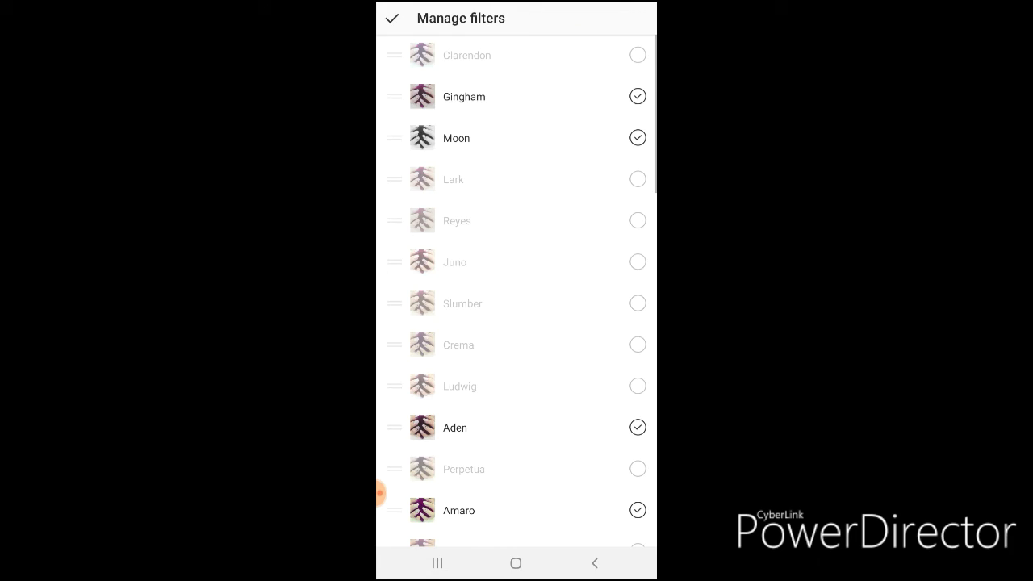
scroll(517, 290, down, 5)
scroll(517, 290, down, 15)
scroll(517, 290, down, 8)
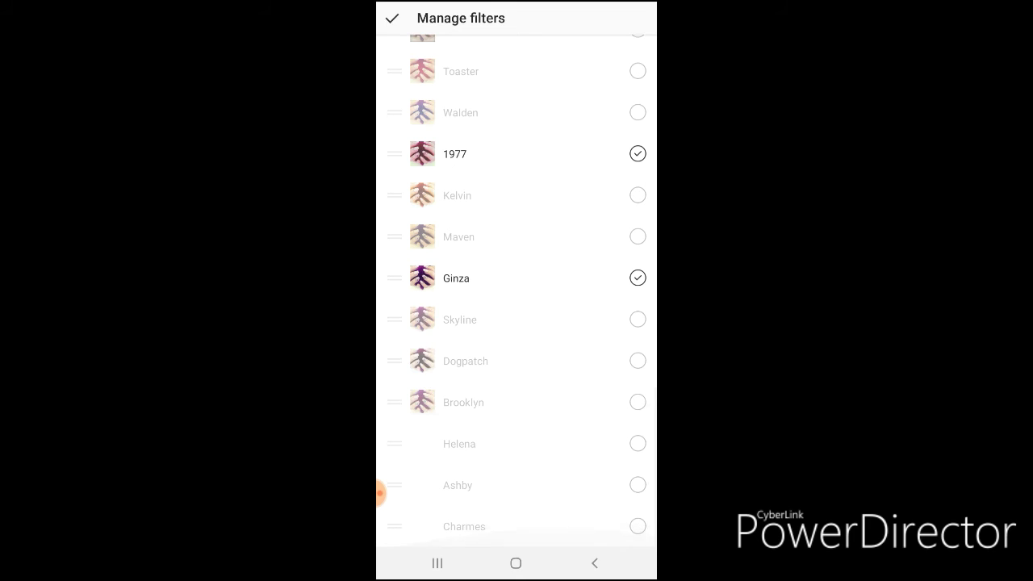
click(638, 320)
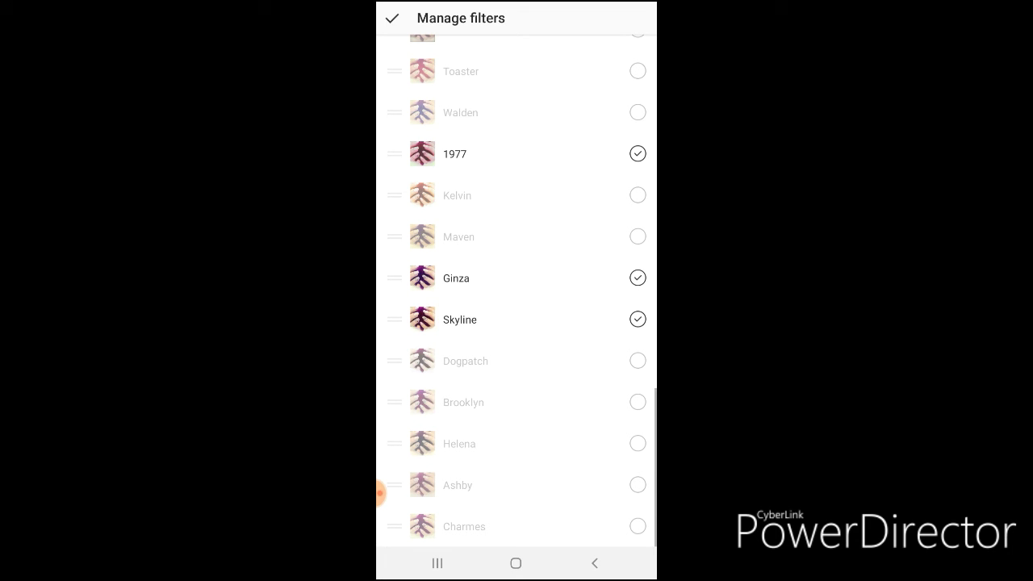
click(638, 320)
click(392, 18)
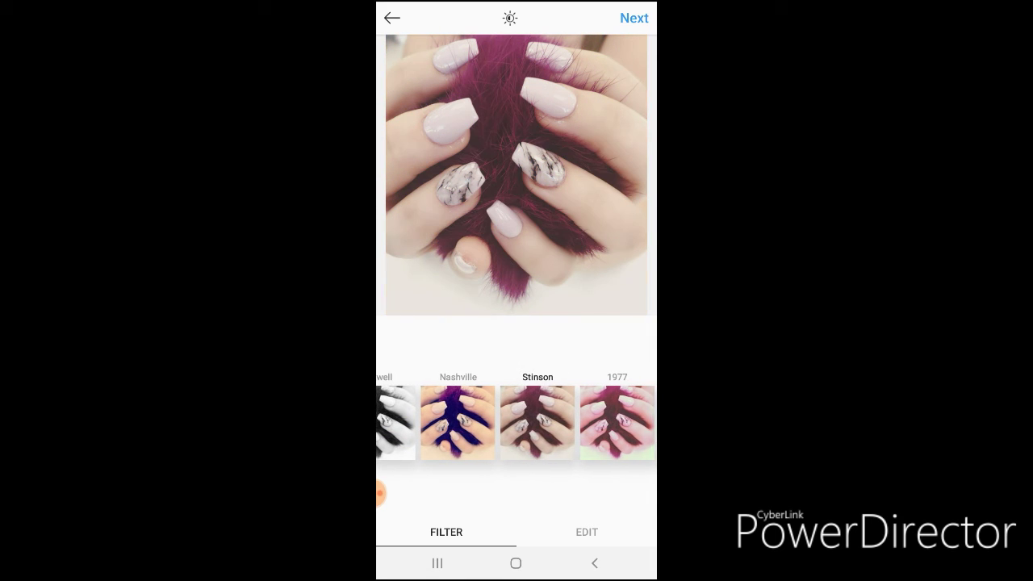
click(538, 422)
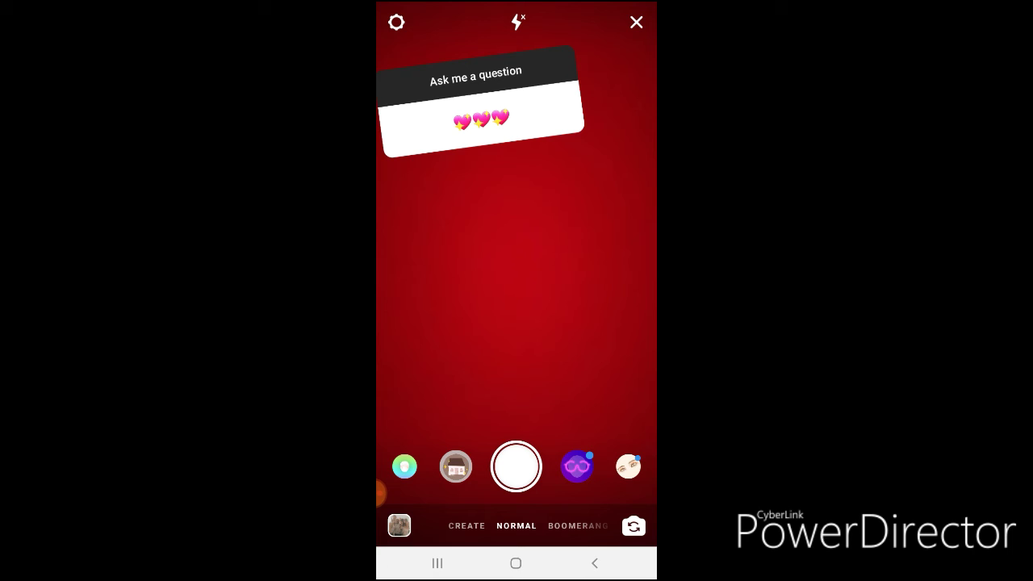
Capture the hearts response screen as a story shot.
click(516, 467)
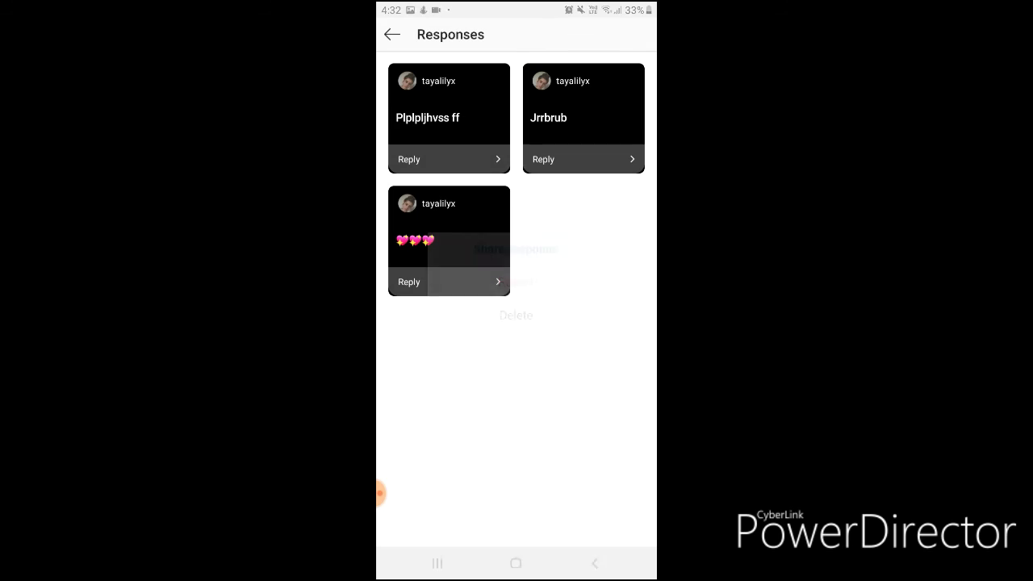
Share the Plplpljhvss ff response over the red screenshot and arrange both question stickers.
click(449, 159)
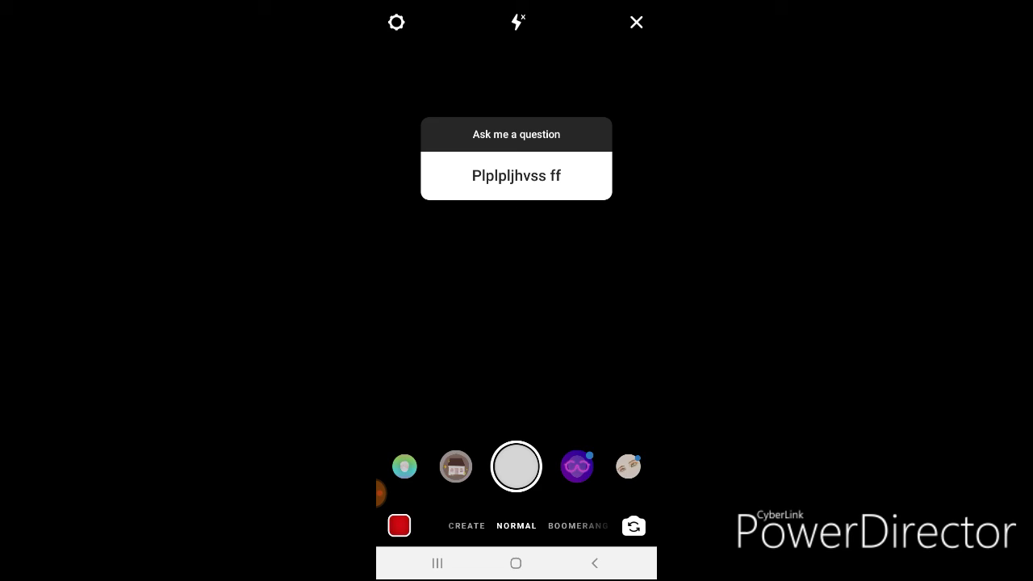
click(398, 525)
click(422, 172)
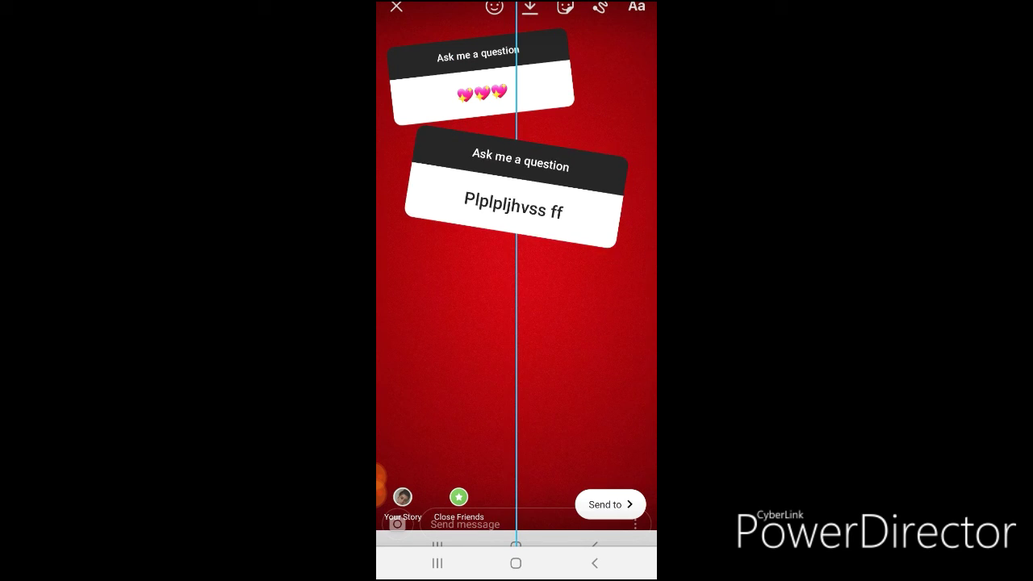
drag(515, 198, 542, 203)
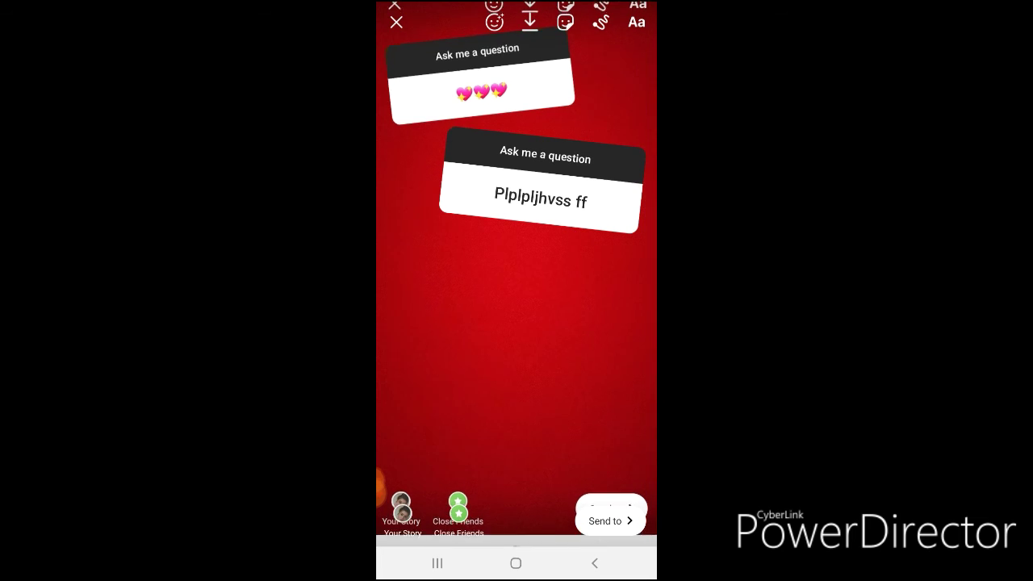
drag(481, 89, 478, 86)
drag(540, 198, 542, 198)
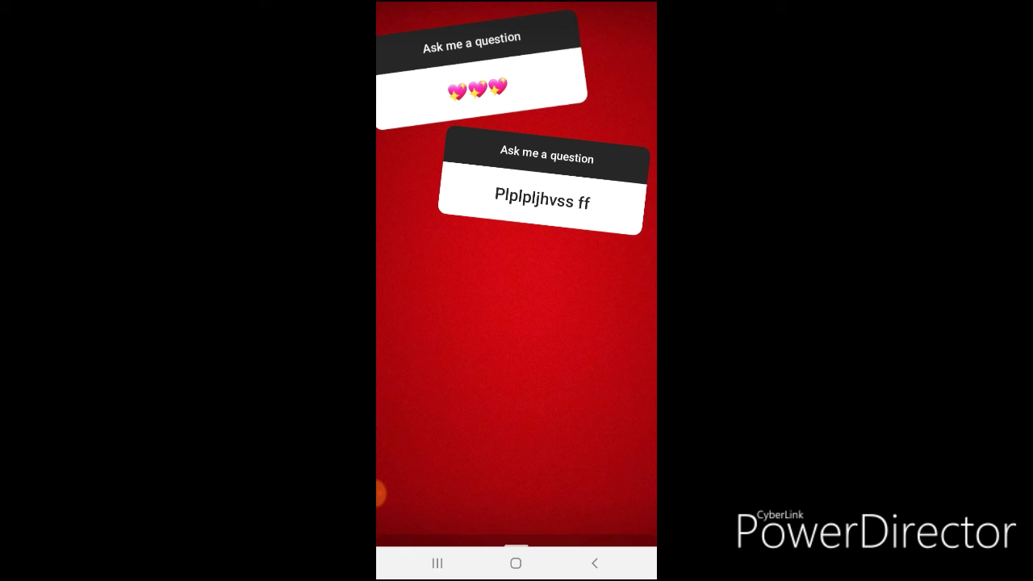
drag(517, 484, 517, 242)
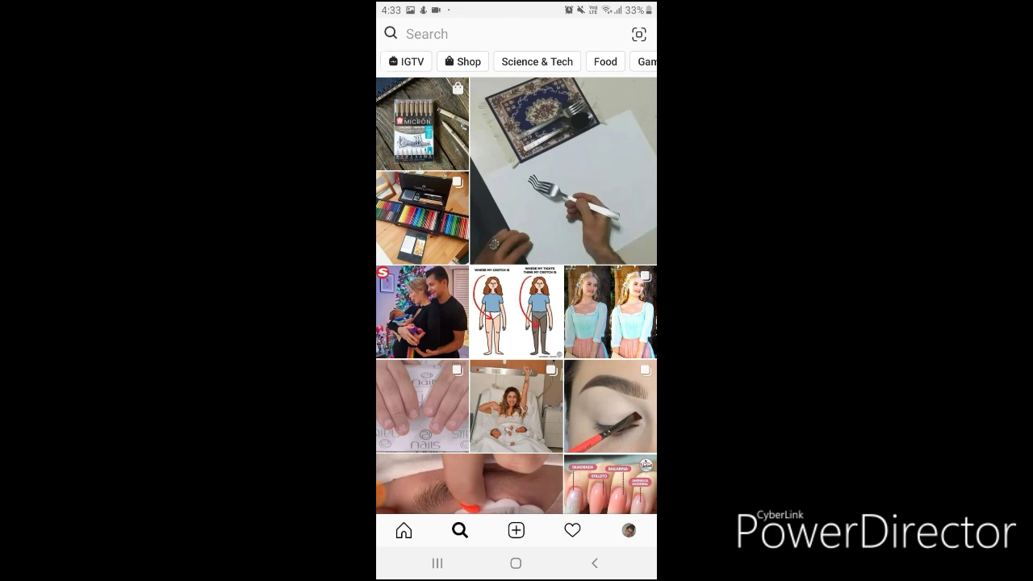
Open a verified account's profile from recent searches and expand its suggested accounts.
click(427, 34)
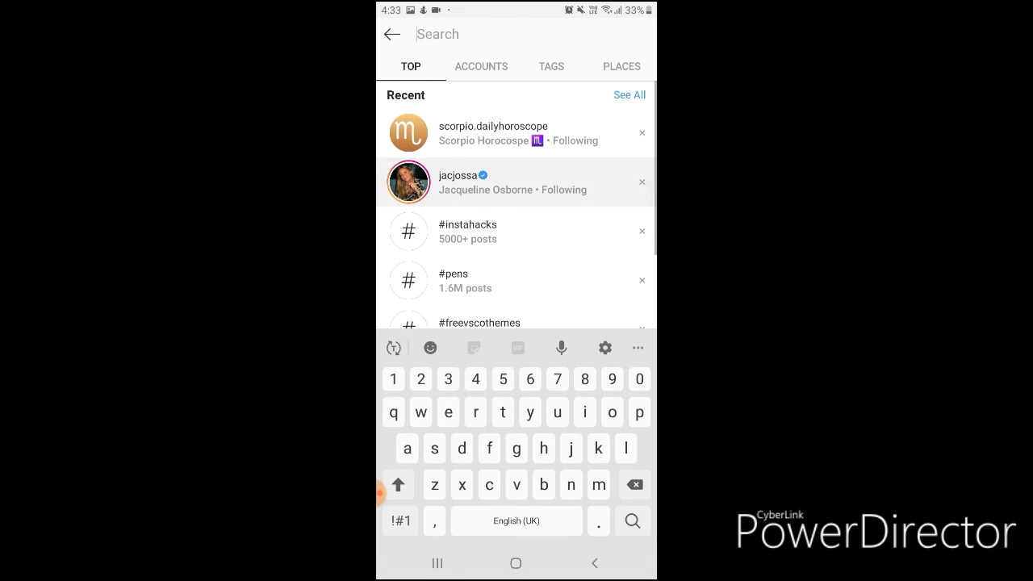
click(485, 181)
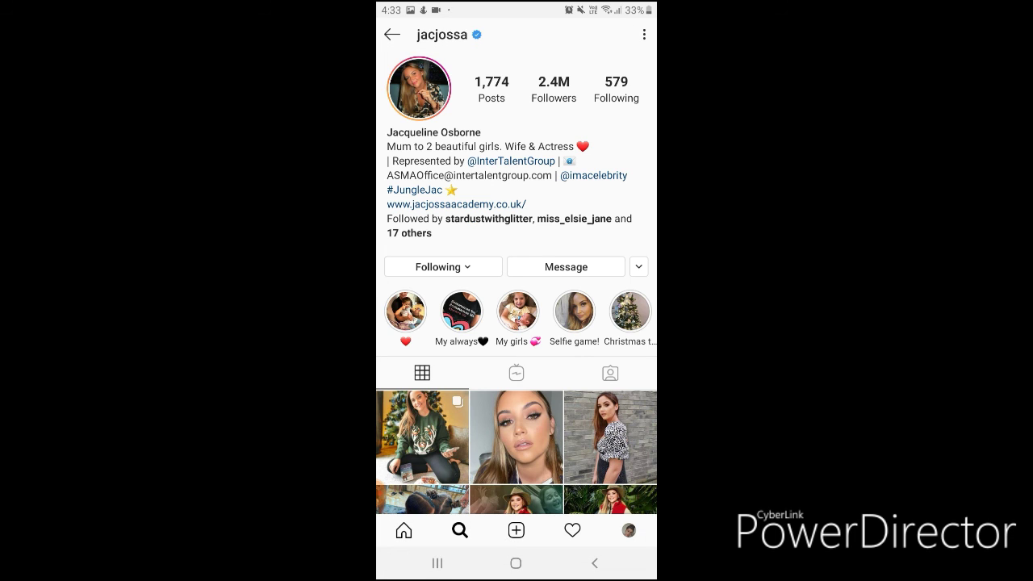
click(639, 266)
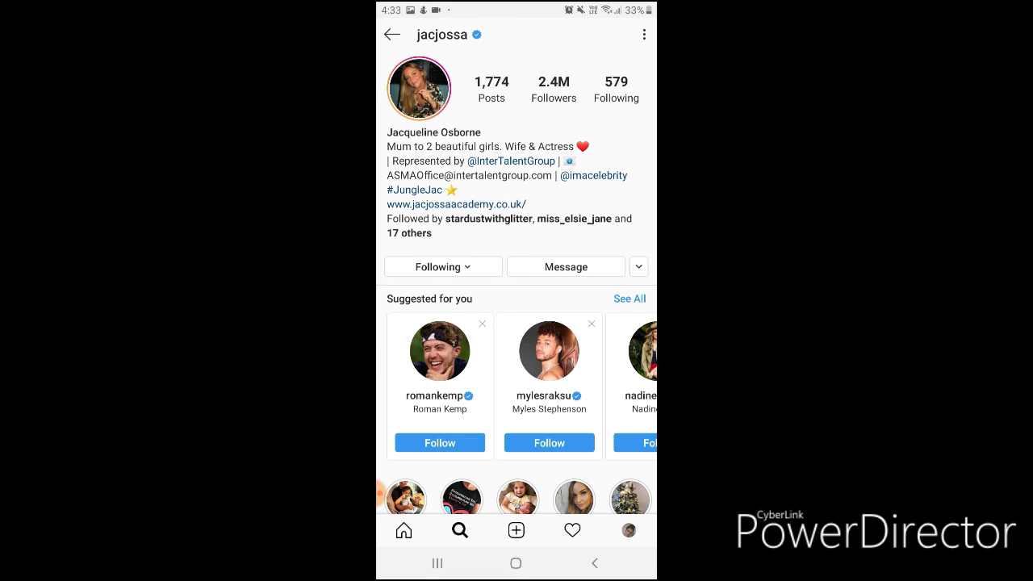
Browse sideways through the 'Suggested for you' accounts list.
scroll(517, 282, down, 2)
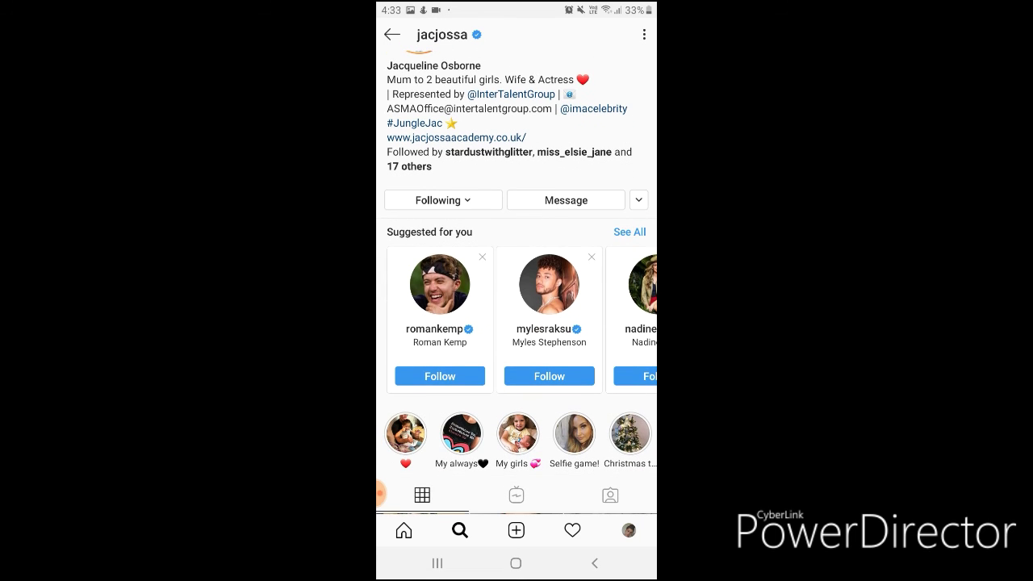
scroll(517, 323, right, 2)
scroll(516, 320, right, 1)
scroll(517, 320, right, 1)
scroll(517, 320, right, 1)
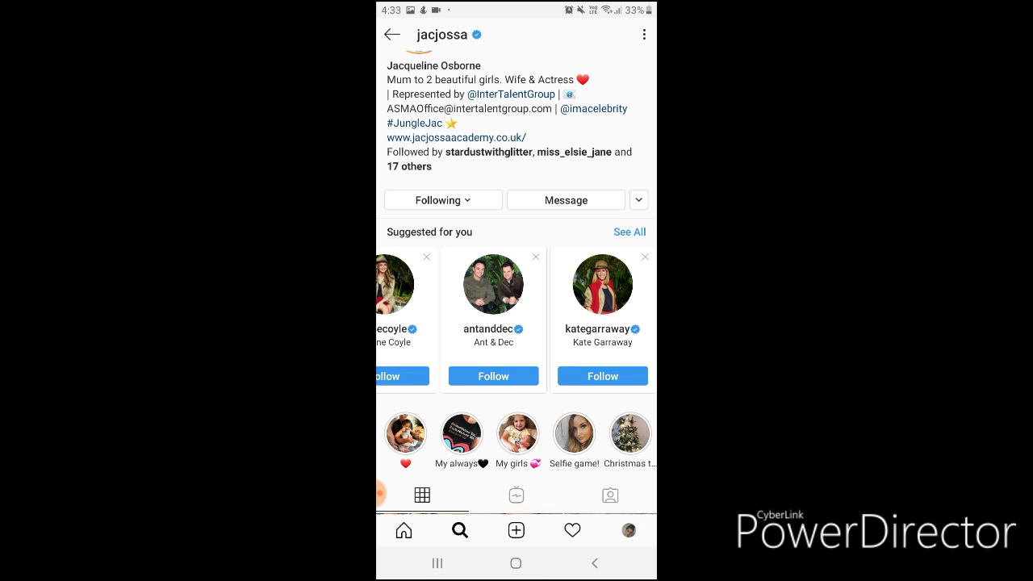
scroll(516, 321, right, 1)
scroll(516, 320, right, 1)
scroll(516, 320, right, 1)
scroll(516, 321, right, 1)
scroll(517, 320, left, 1)
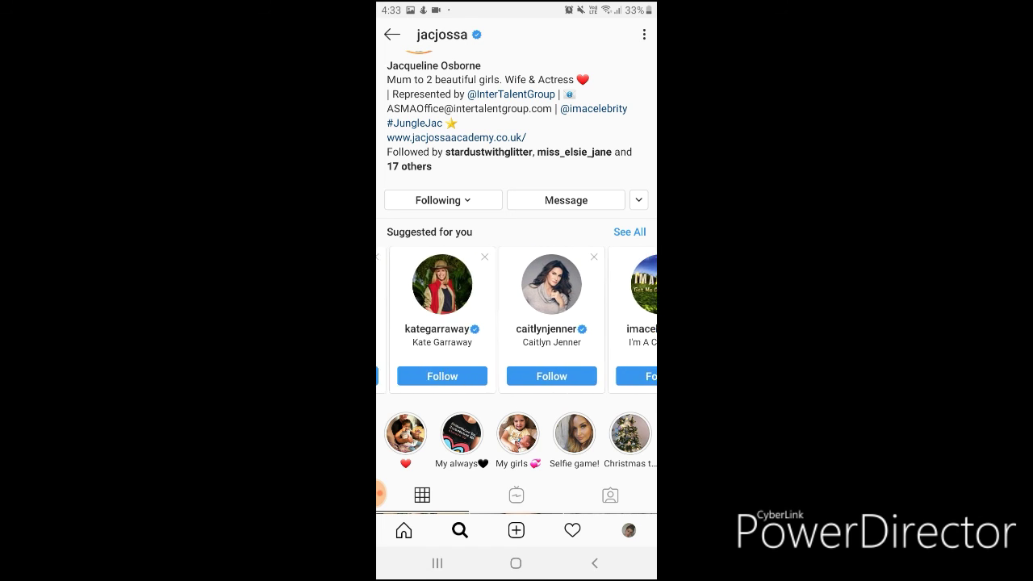